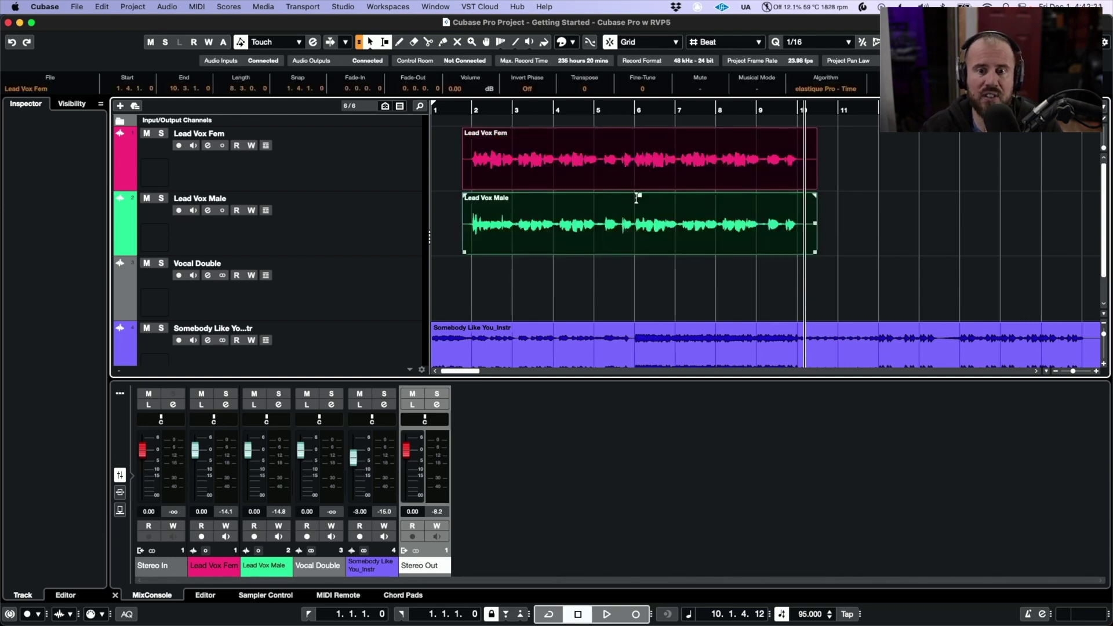
Apply the RevoiceProLinkVst3 extension to the Lead Vox Fem and Lead Vox Male events and start Revoice Pro from it
click(615, 182)
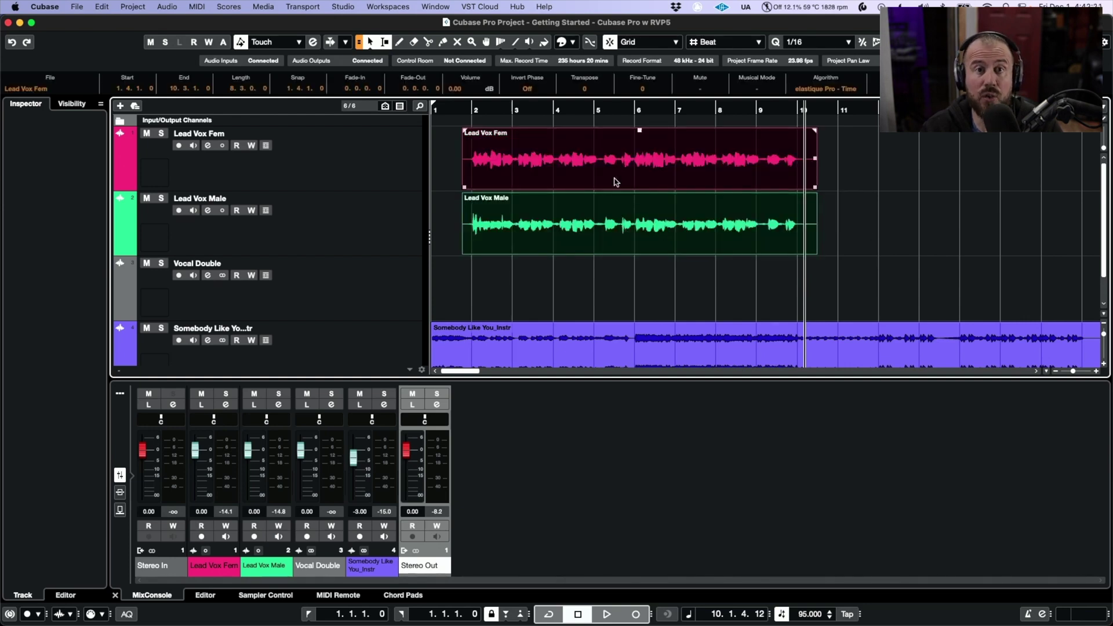
click(166, 7)
mouse_move(236, 363)
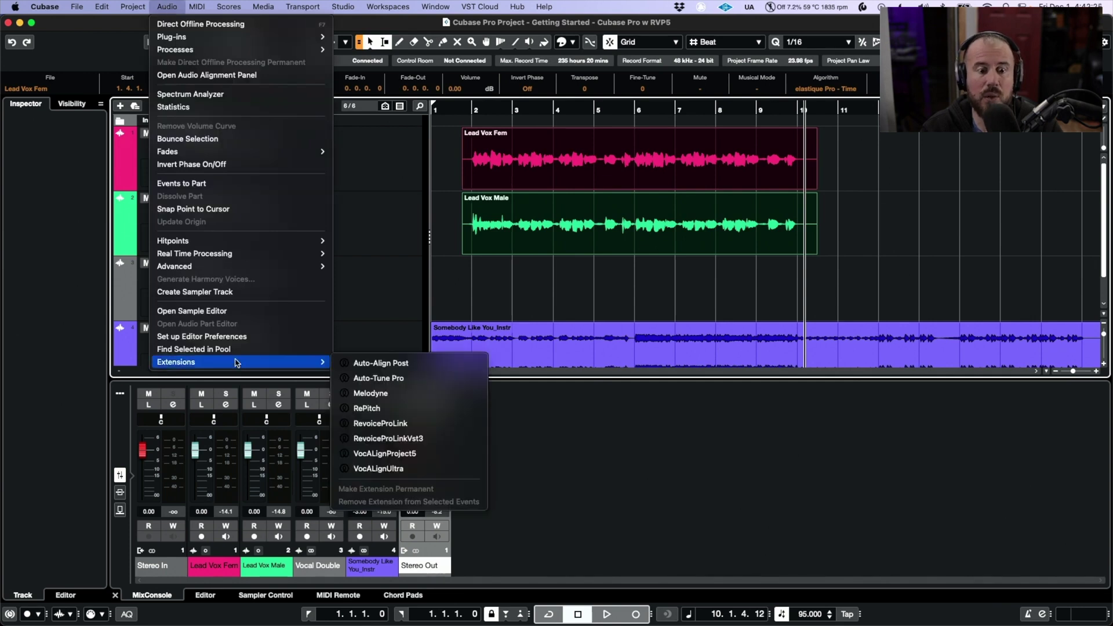
click(425, 439)
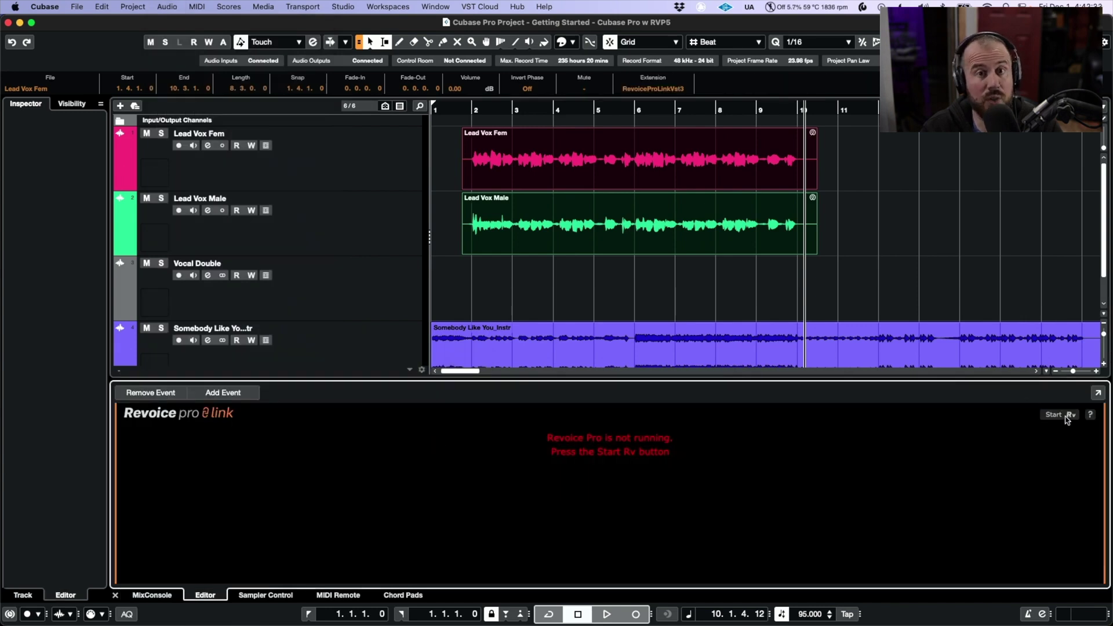
click(1065, 416)
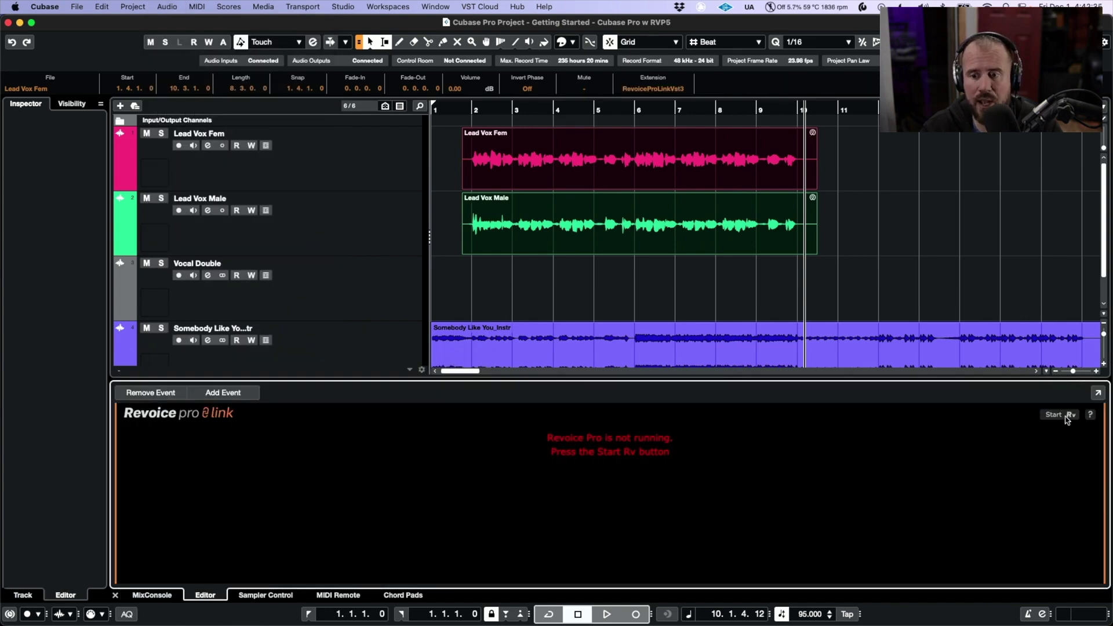
Capture the audio of both lead vocal events, switch to Revoice Pro and enlarge its window to full screen
click(688, 231)
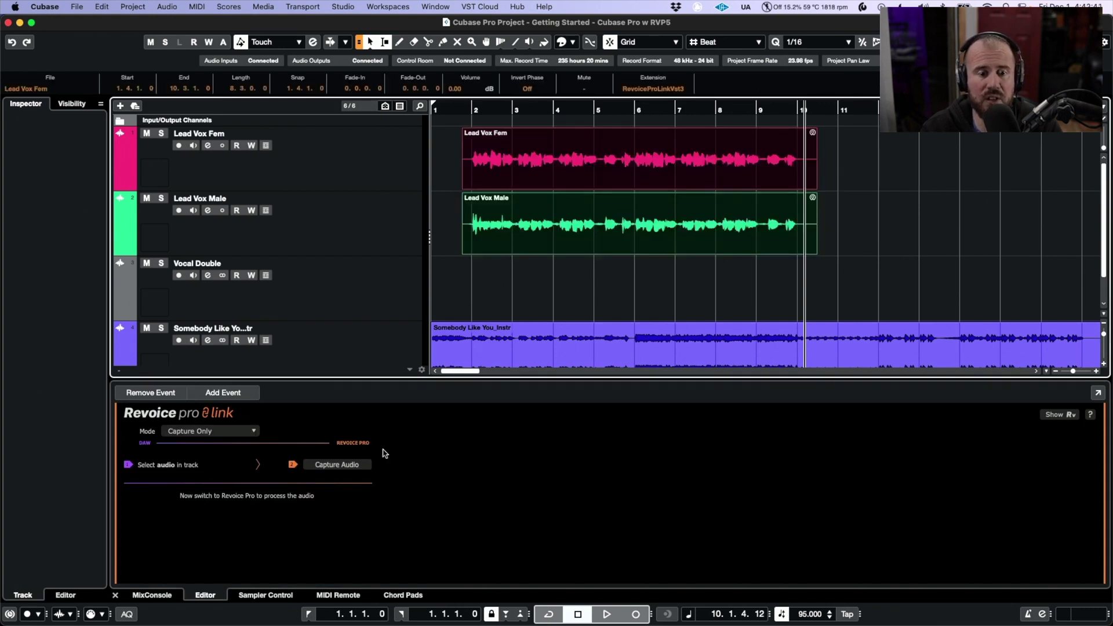
click(349, 467)
click(1065, 415)
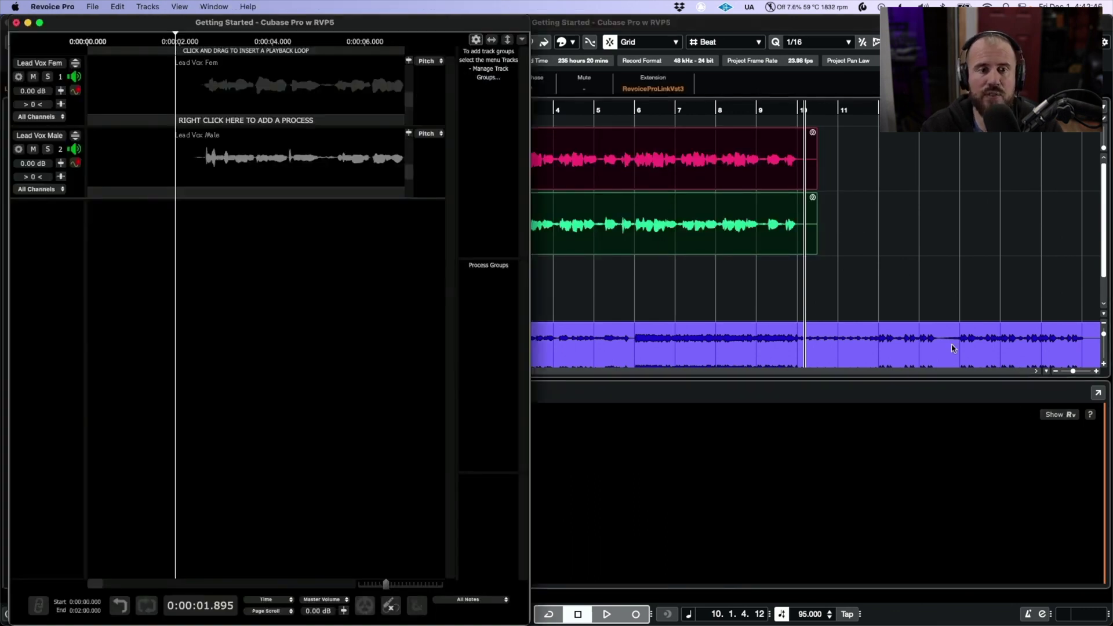
double_click(473, 28)
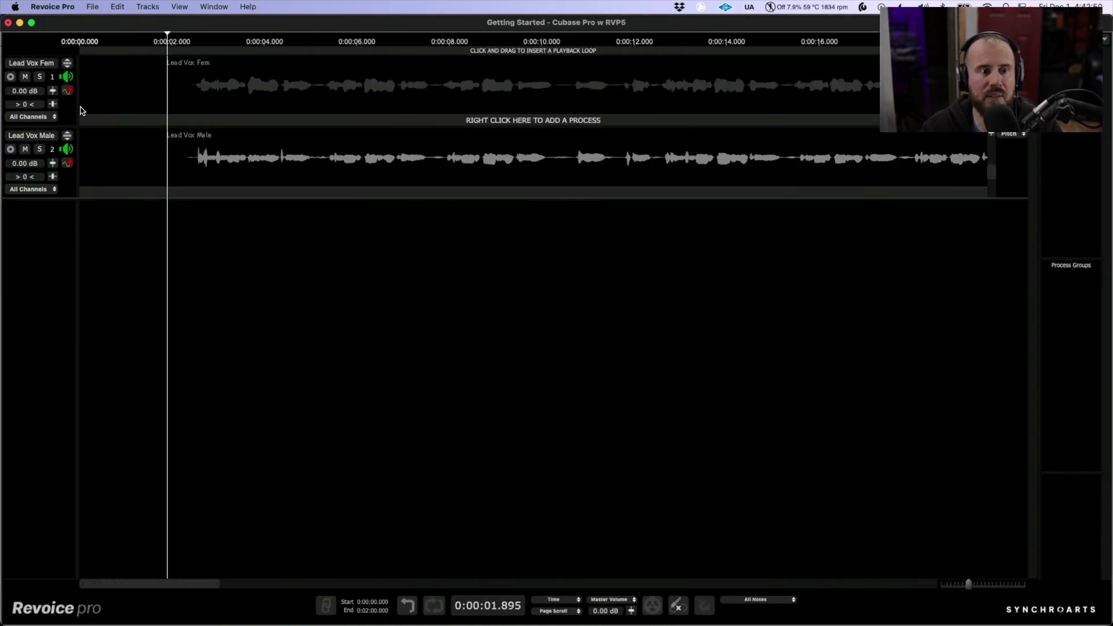
Widen the track headers, then solo the Lead Vox Fem track and expand it to fill the editing area
drag(78, 109, 142, 109)
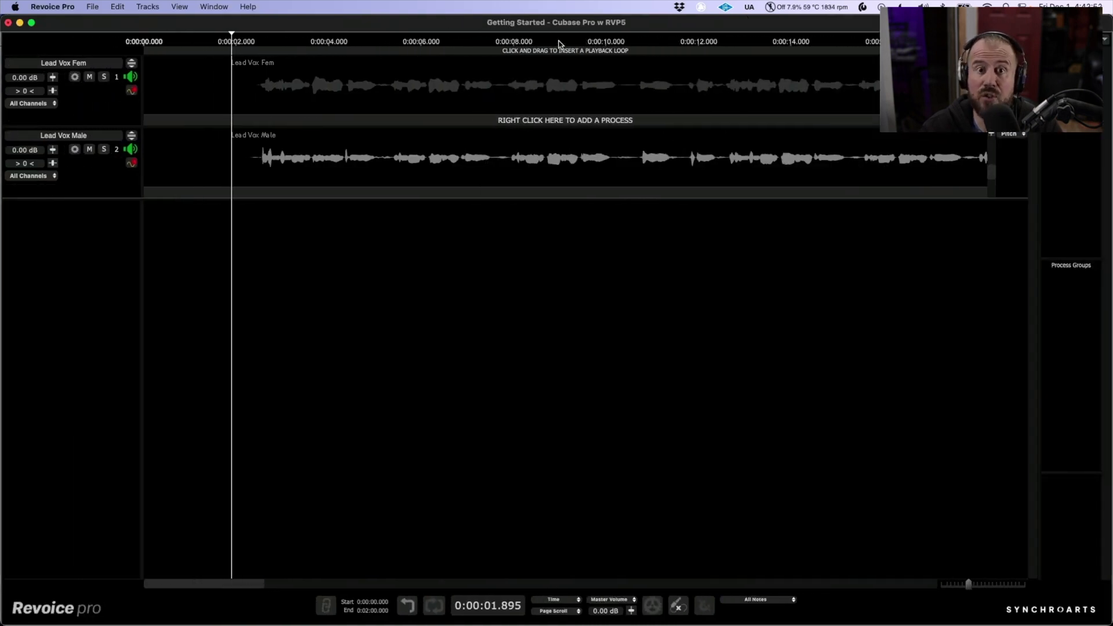
click(103, 77)
click(132, 64)
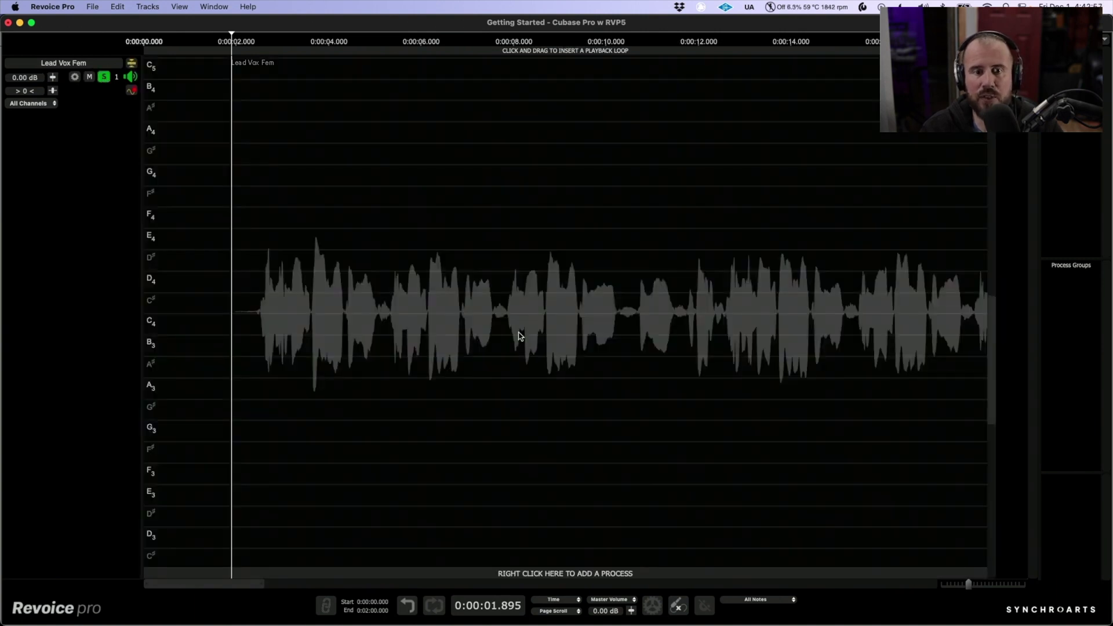
key(super+Left)
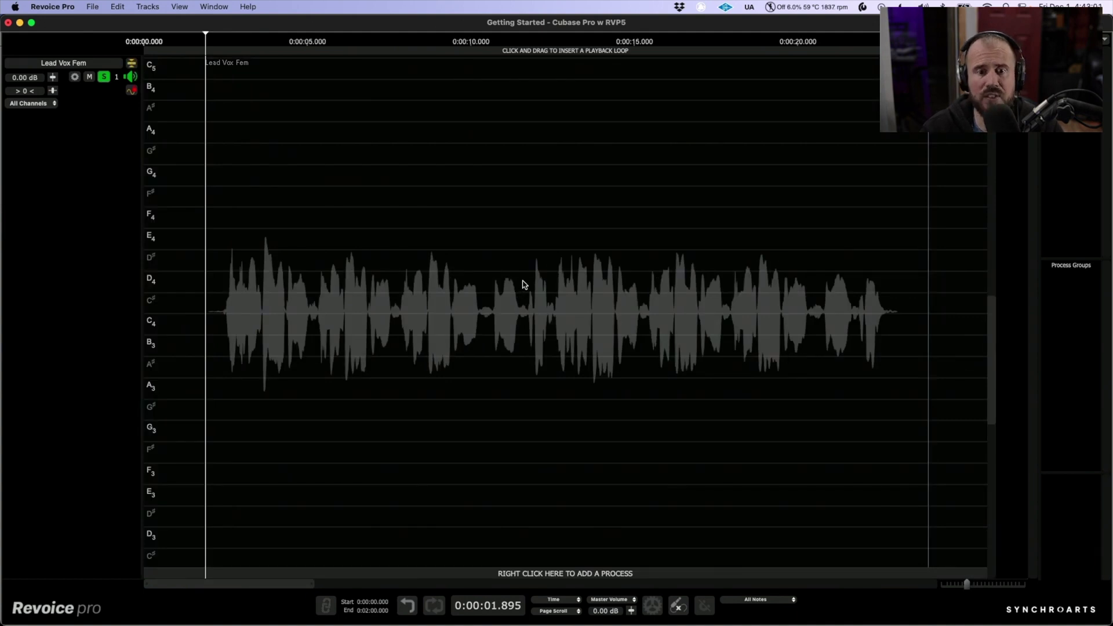
Apply the Adjust Pitch / Timing / Level process to the Lead Vox Fem region
right_click(524, 284)
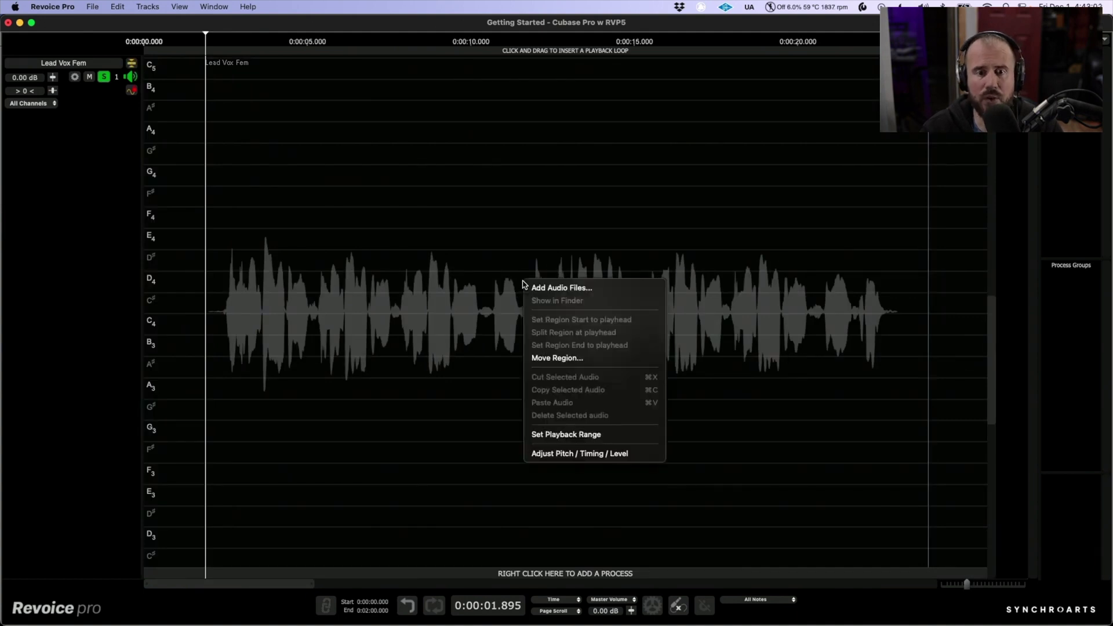
click(608, 455)
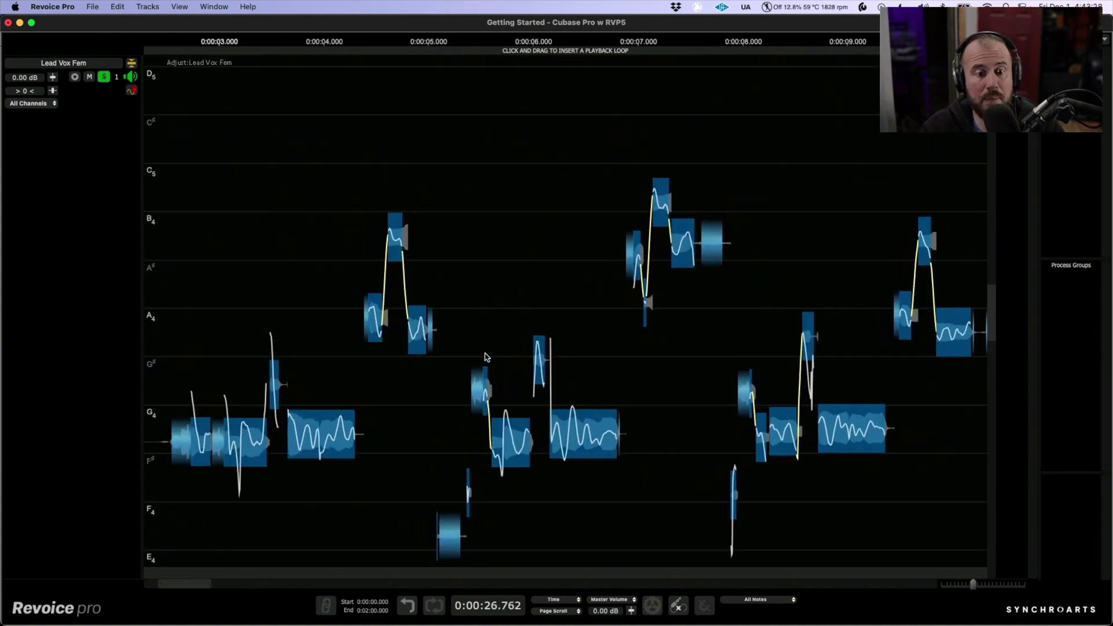
scroll(490, 354, down, 5)
scroll(495, 347, up, 2)
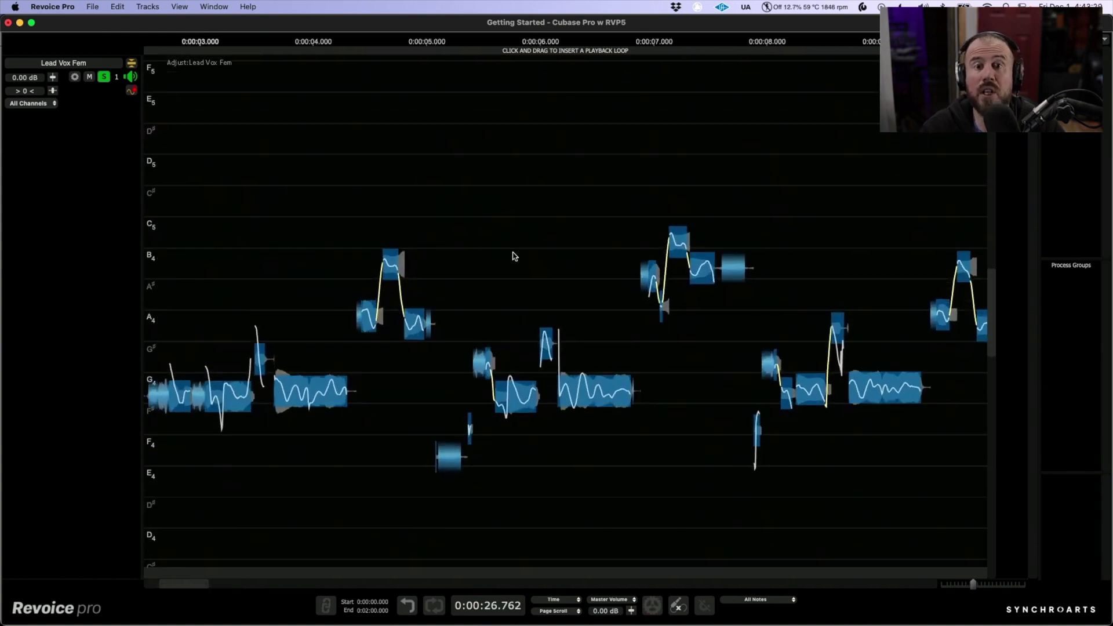
Undo the pitch correction applied to all Lead Vox Fem notes
drag(502, 245, 528, 226)
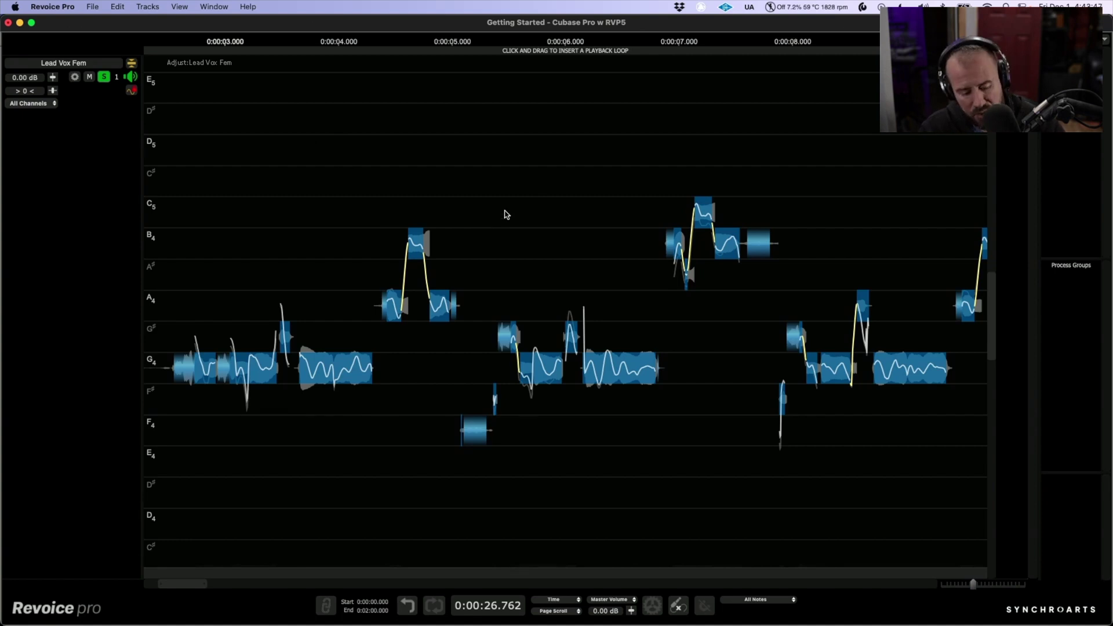
key(super+z)
drag(338, 298, 400, 225)
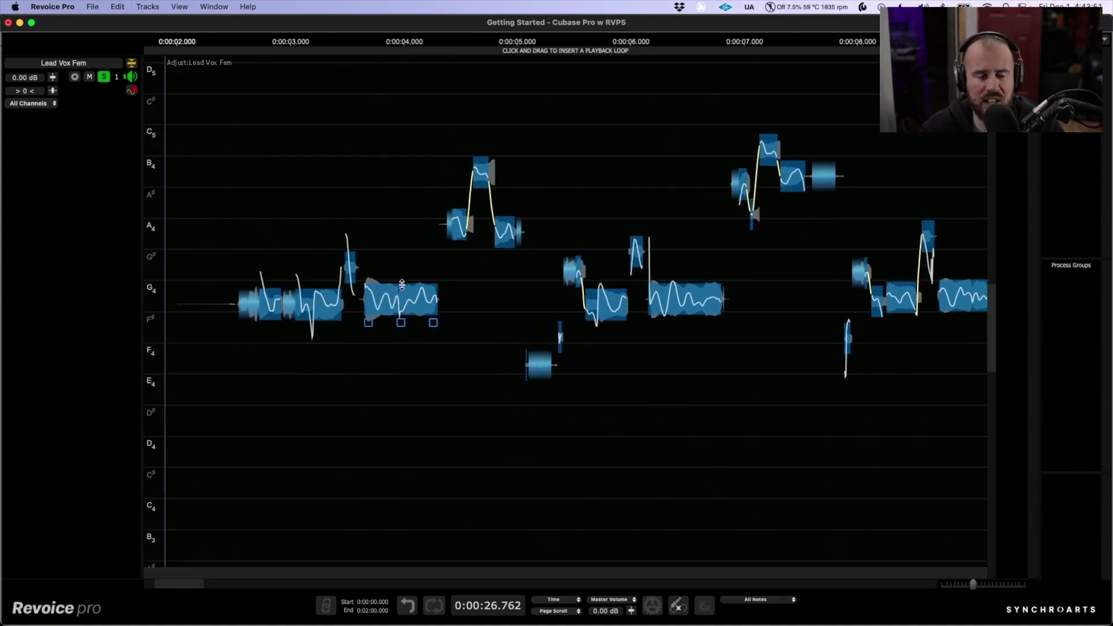
Try the pitch correction control on the long G4 note near 4 seconds, raising it to 0 cents and back to none
drag(398, 290, 438, 177)
click(415, 316)
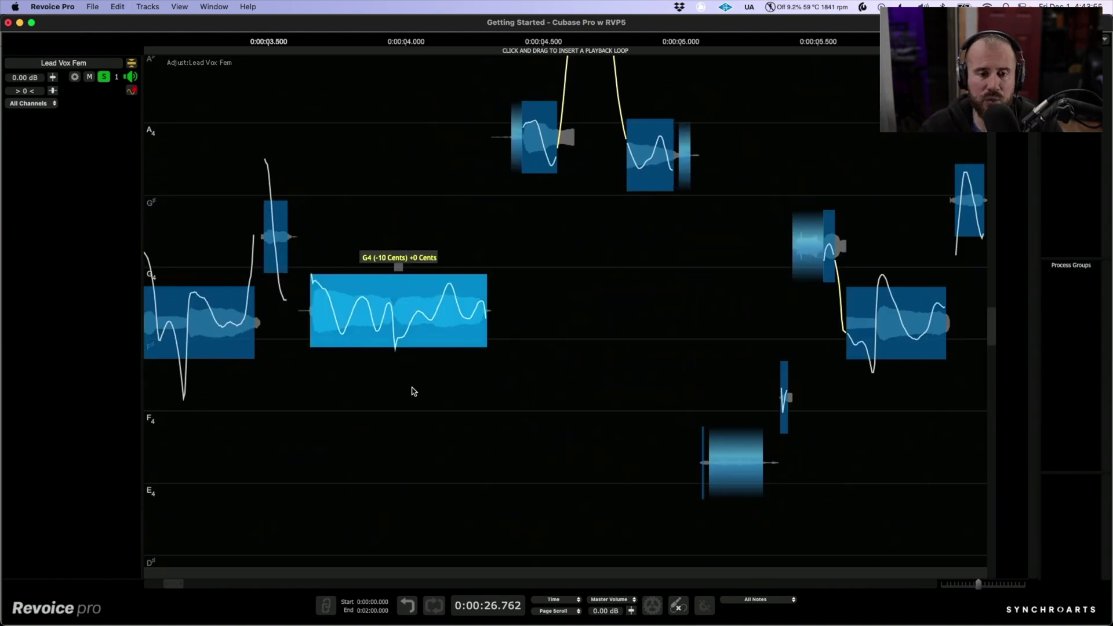
mouse_move(398, 356)
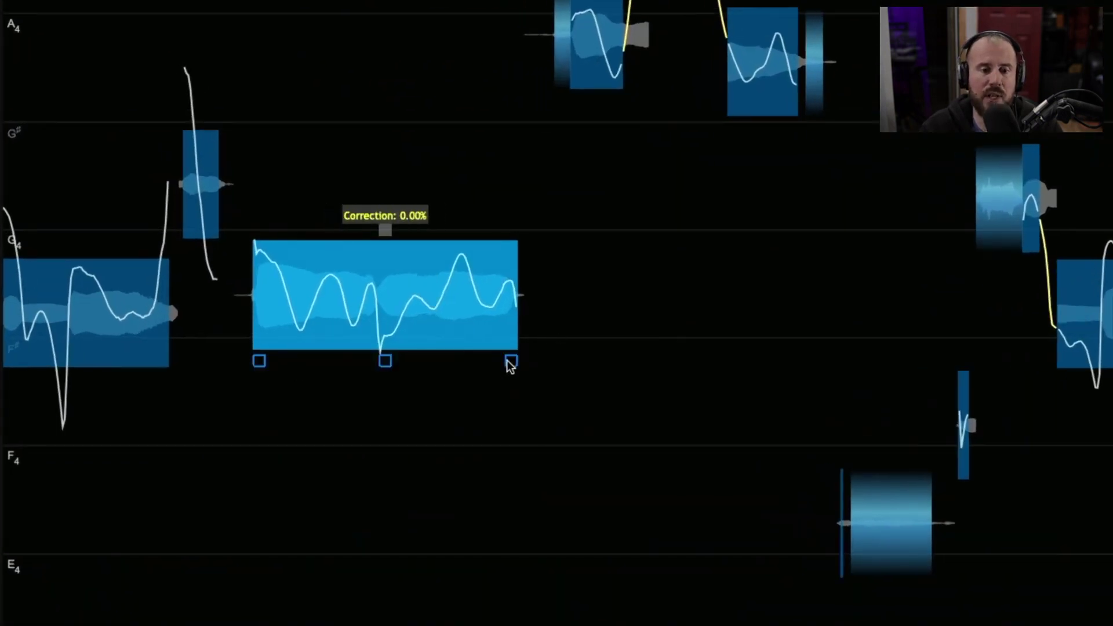
drag(512, 364, 551, 51)
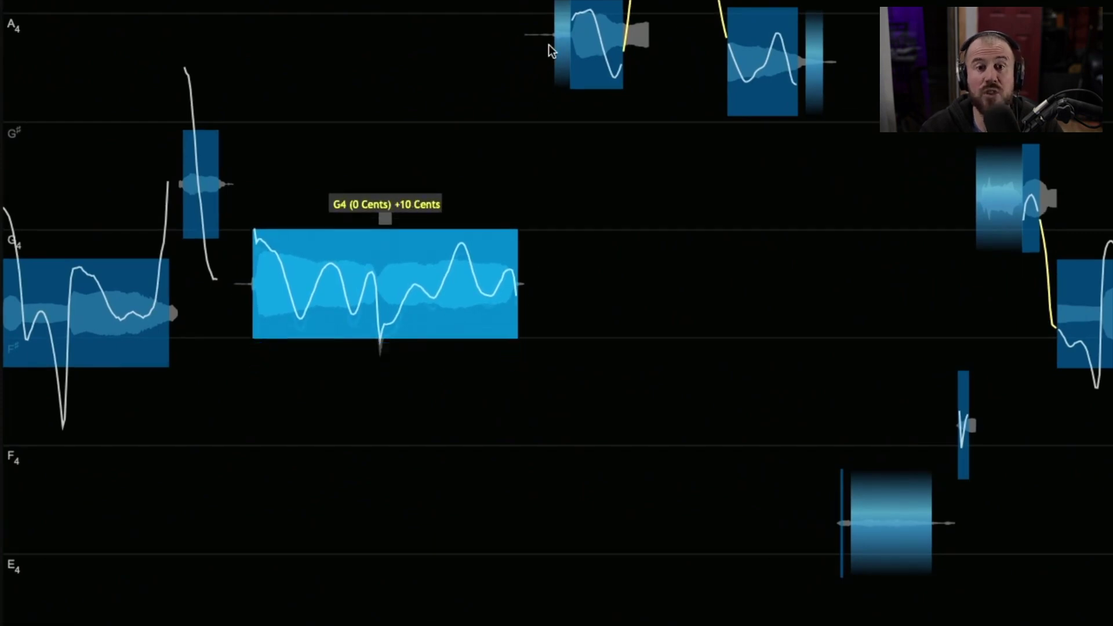
drag(512, 351, 490, 603)
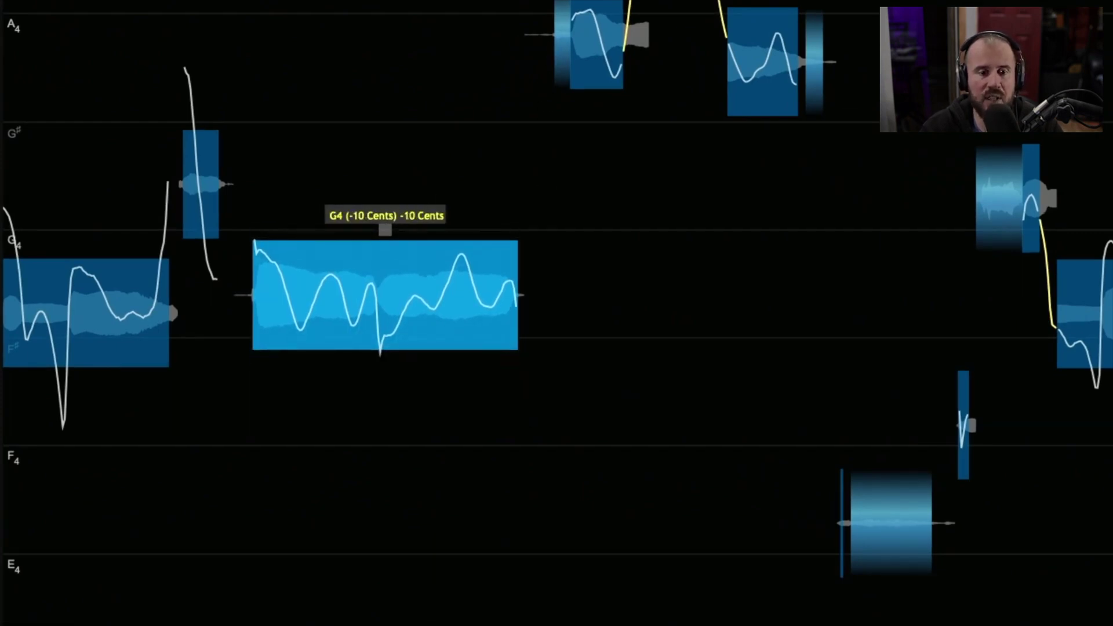
Try adjusting the pitch drift and raising the level of the long G4 note near 4 seconds
drag(261, 359, 311, 290)
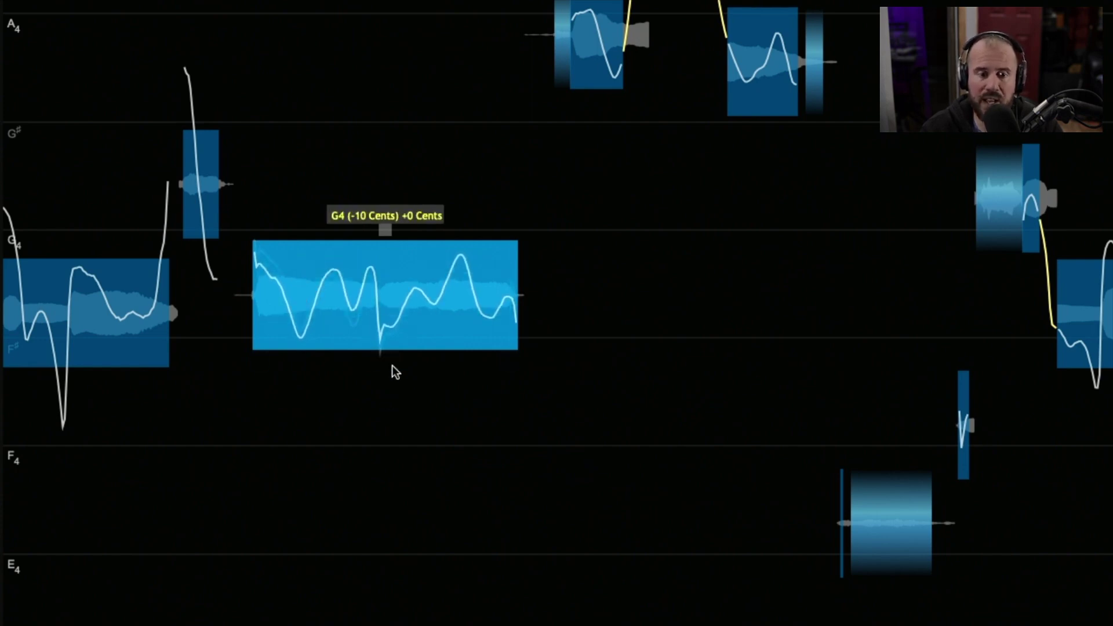
drag(389, 360, 400, 311)
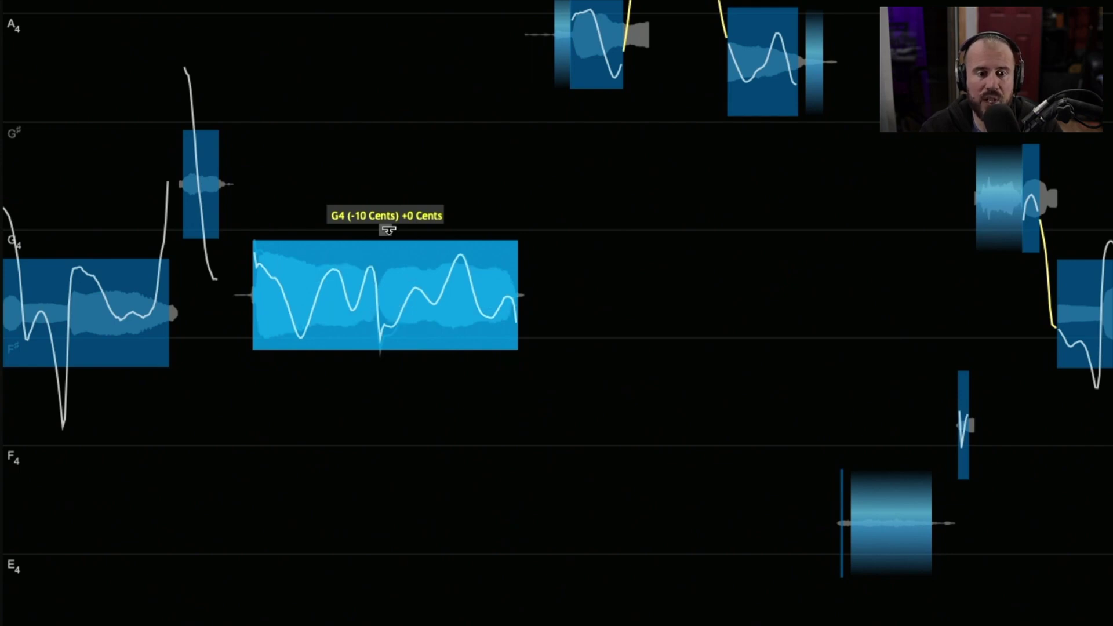
Try flattening the long G4 note's pitch modulation, undo that, and exaggerate the modulation instead
drag(388, 230, 388, 300)
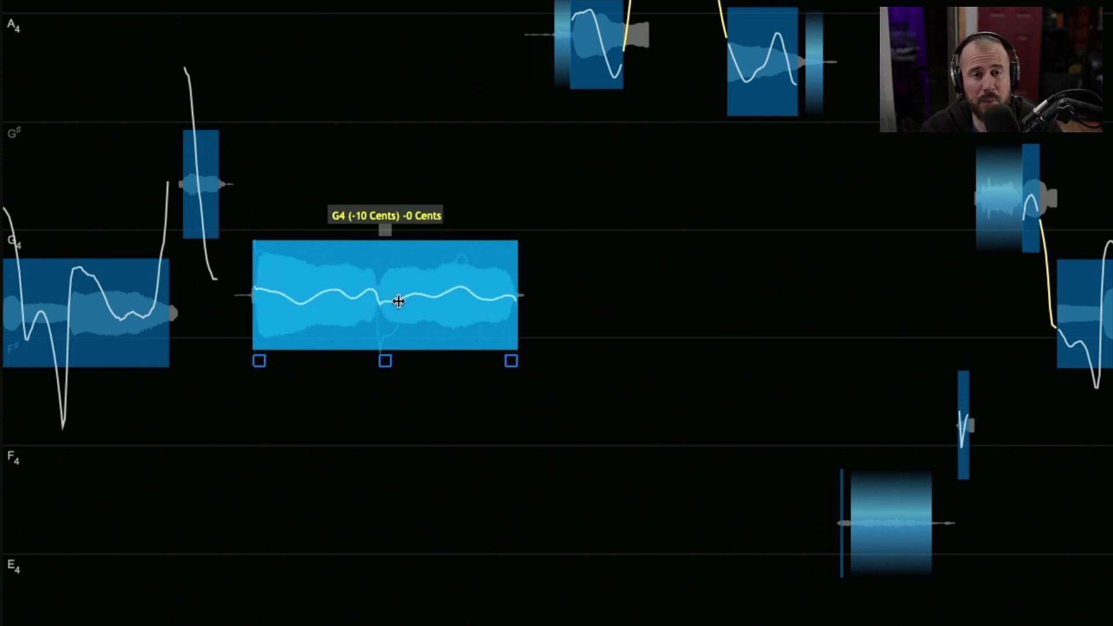
key(ctrl+z)
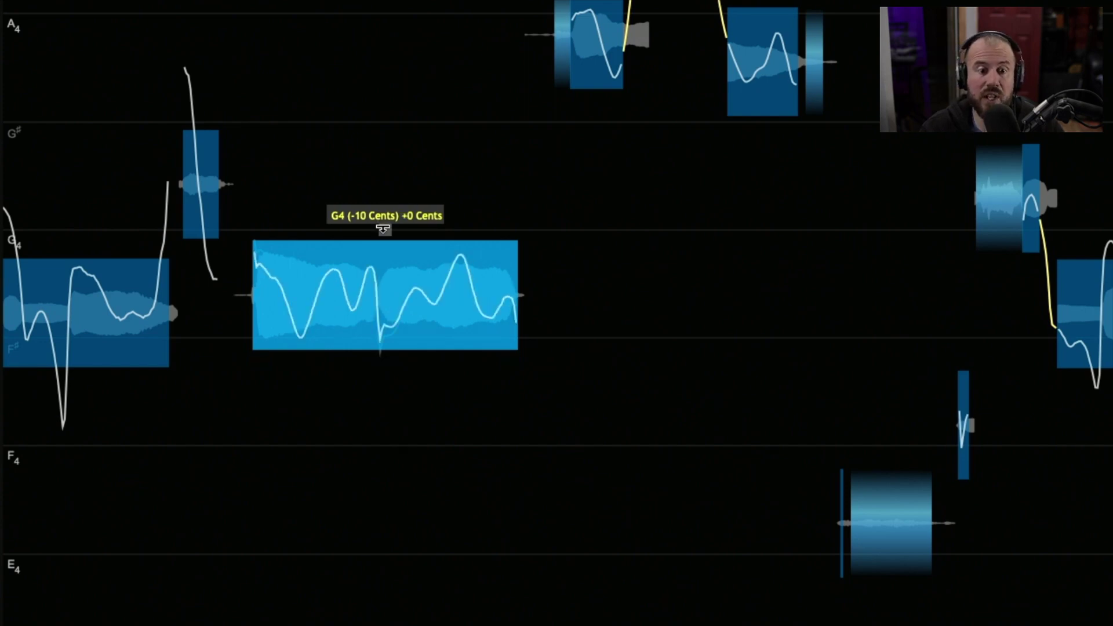
drag(383, 230, 392, 92)
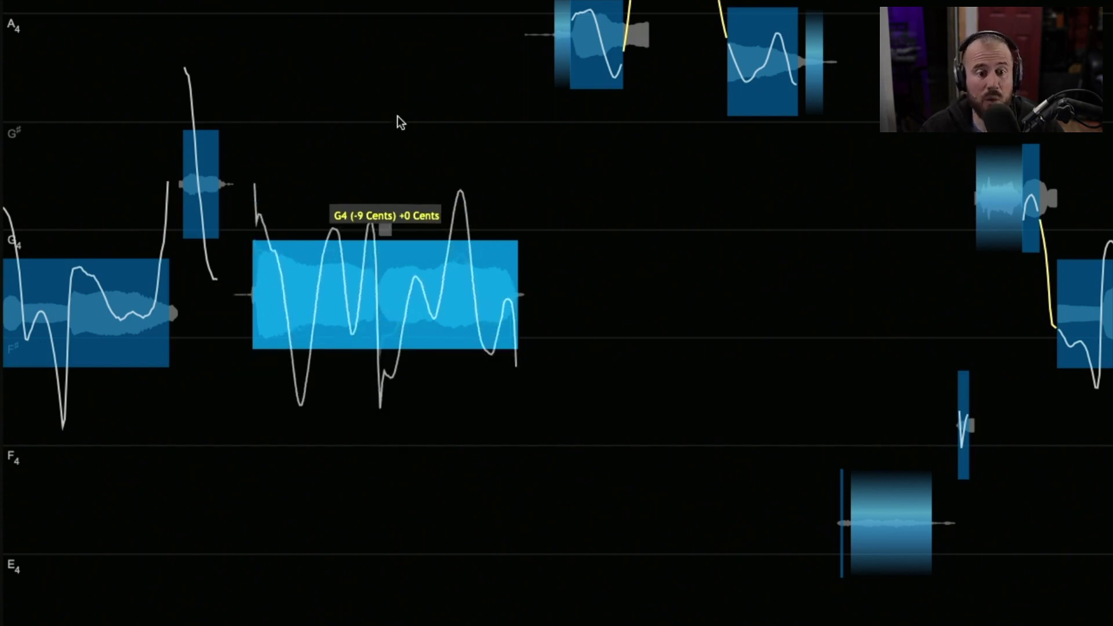
Raise the long G4 note by 35 cents, then reset all changes made to it
drag(394, 275, 390, 246)
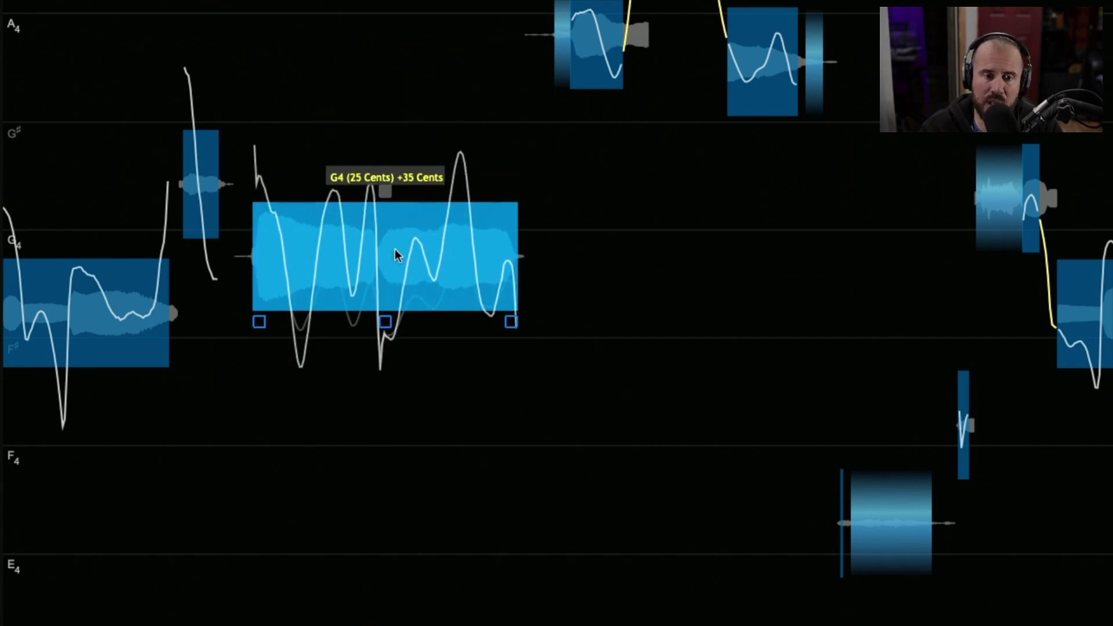
right_click(395, 250)
mouse_move(471, 545)
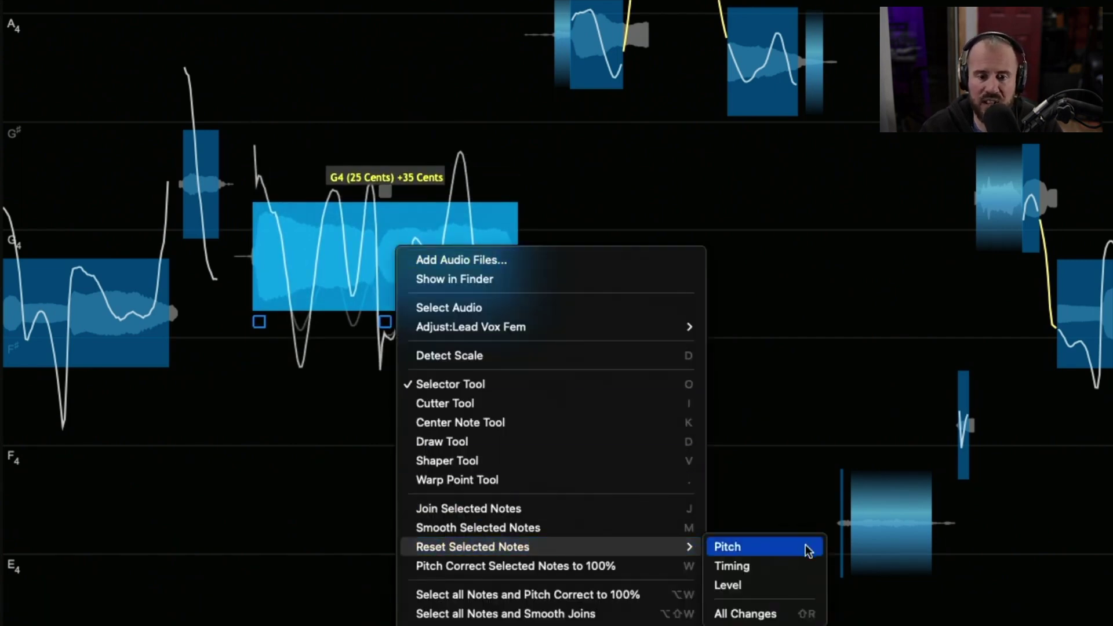
click(769, 614)
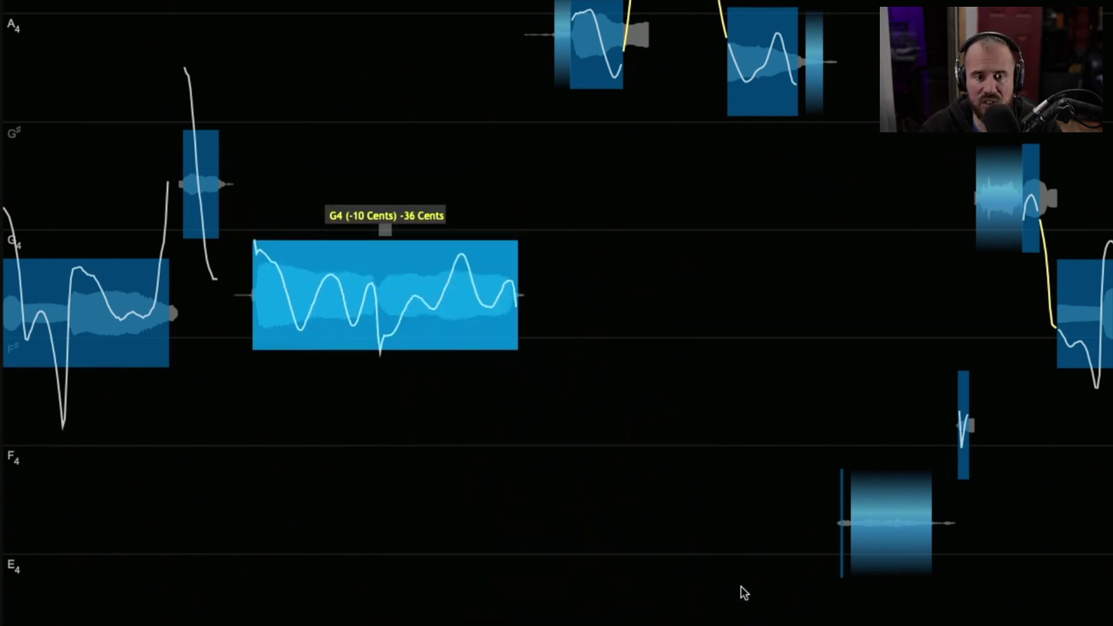
Select all Lead Vox Fem notes and set their Correction to 89.5 % with the Center Note Tool
drag(612, 449, 404, 393)
scroll(407, 412, right, 5)
click(432, 389)
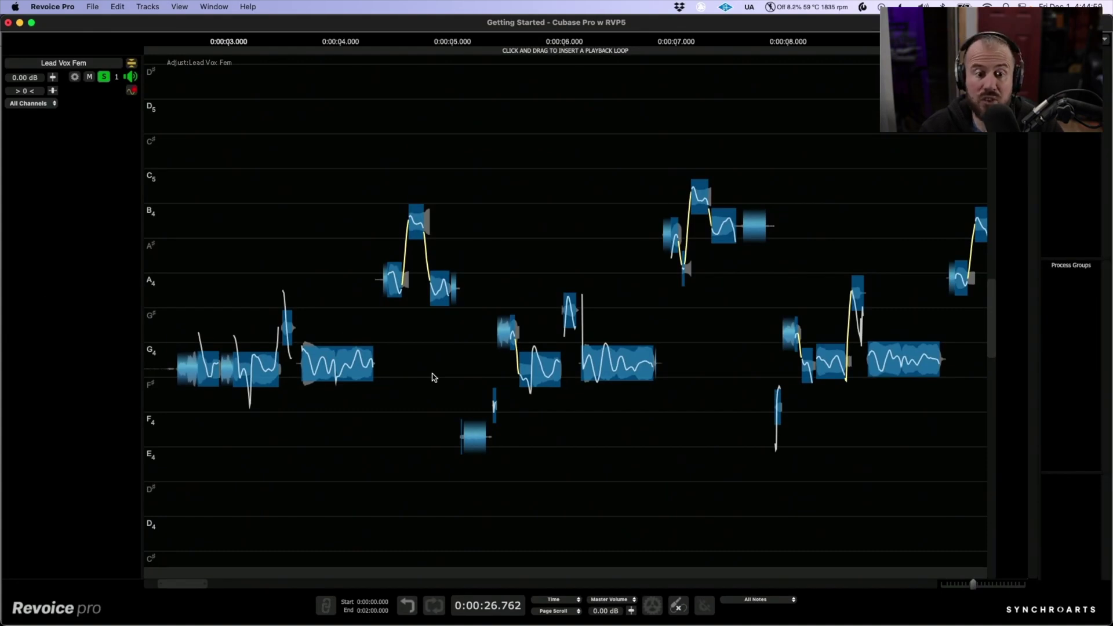
key(super+a)
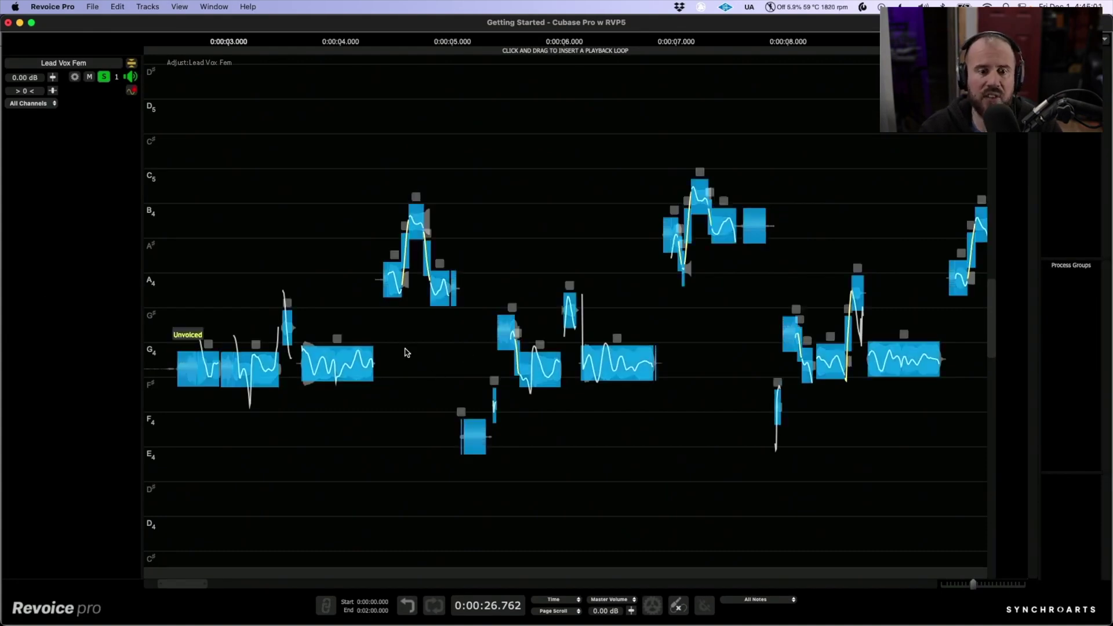
right_click(407, 353)
click(449, 409)
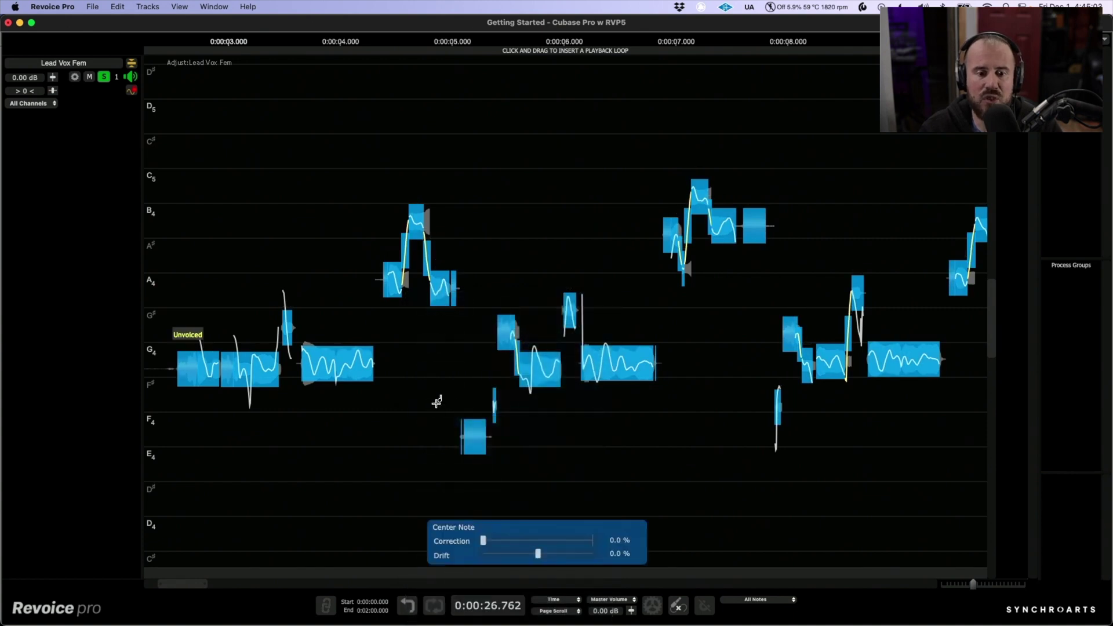
drag(483, 540, 583, 539)
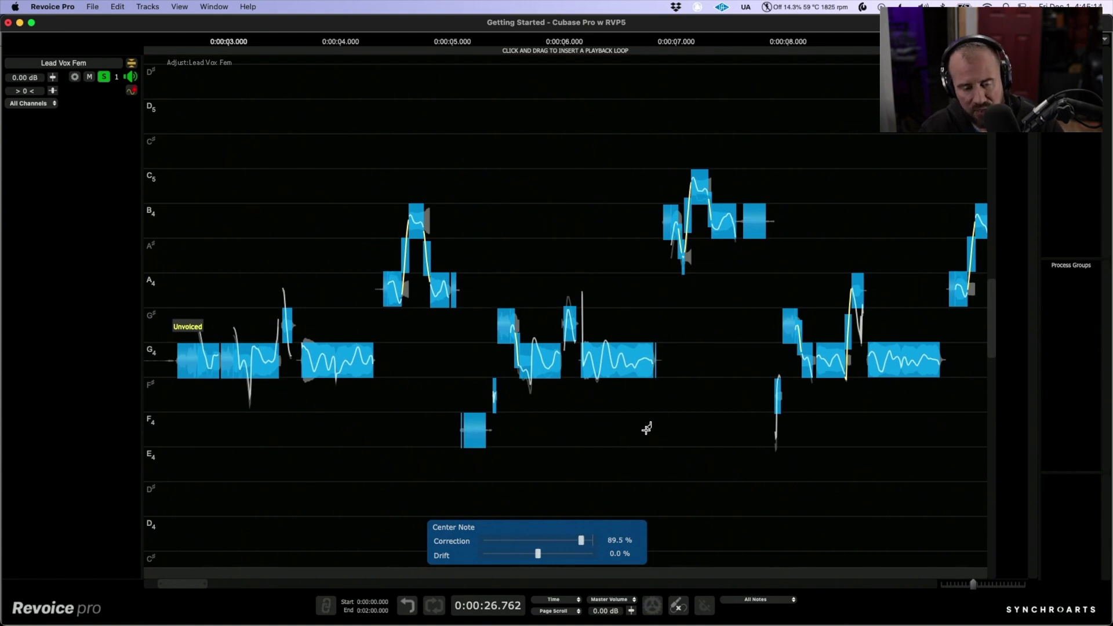
Switch back to the Selector Tool, deselect the notes and play back the pitch-corrected Lead Vox Fem
scroll(611, 410, down, 4)
scroll(612, 409, down, 3)
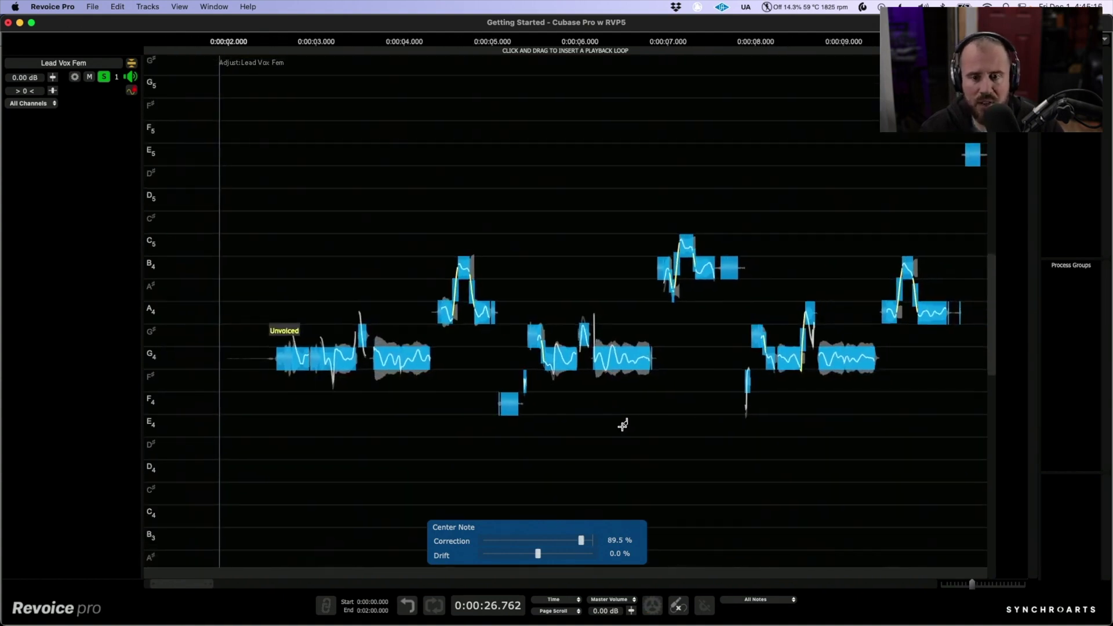
right_click(565, 441)
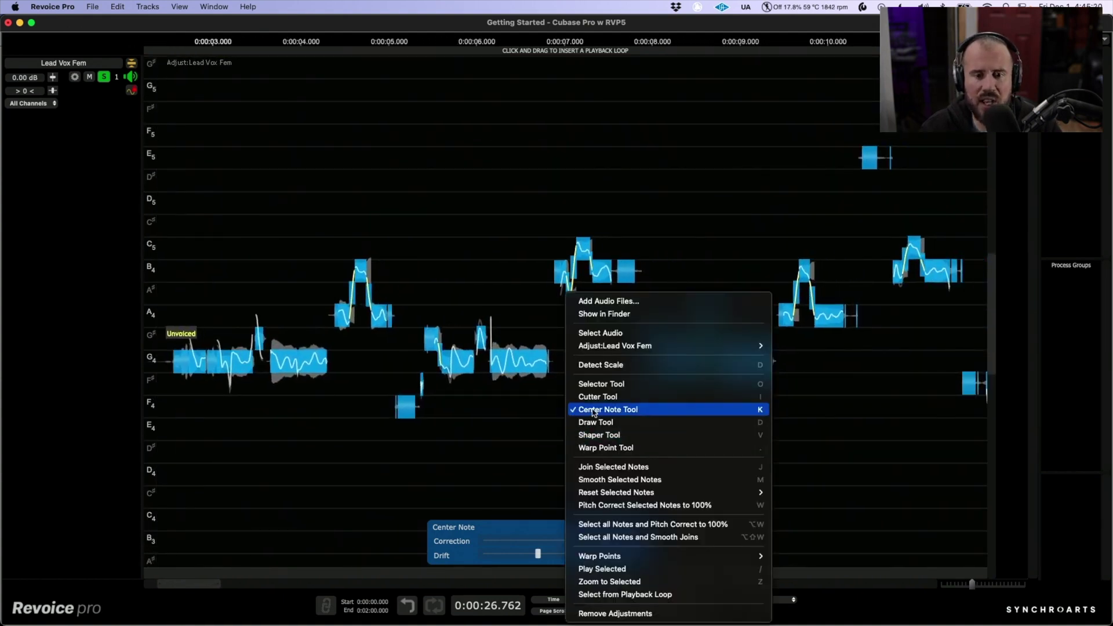
click(603, 385)
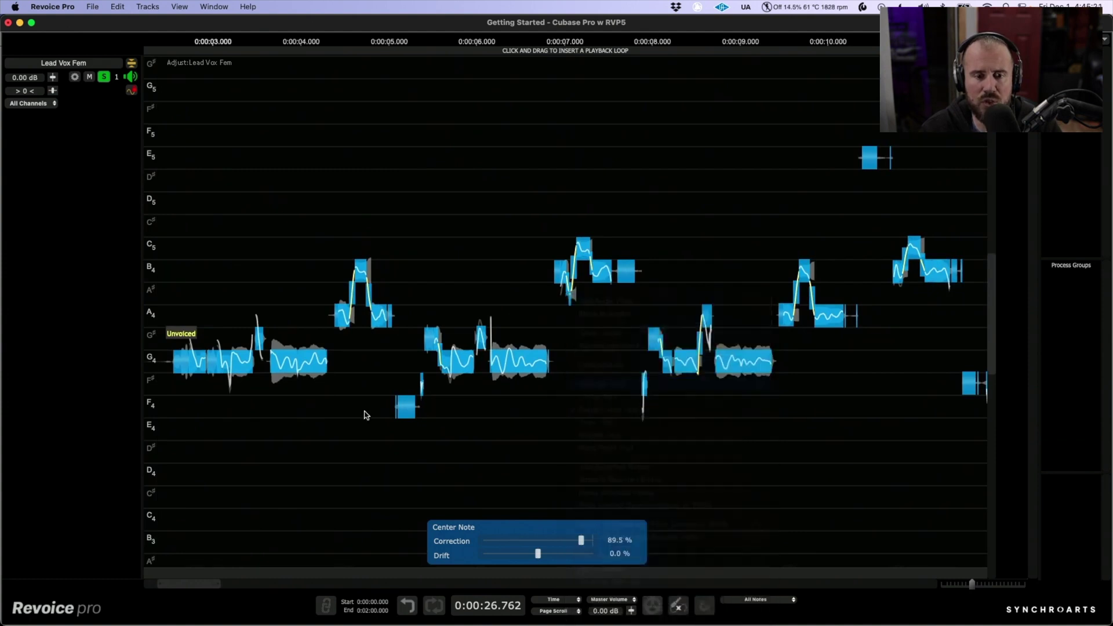
click(162, 286)
key(space)
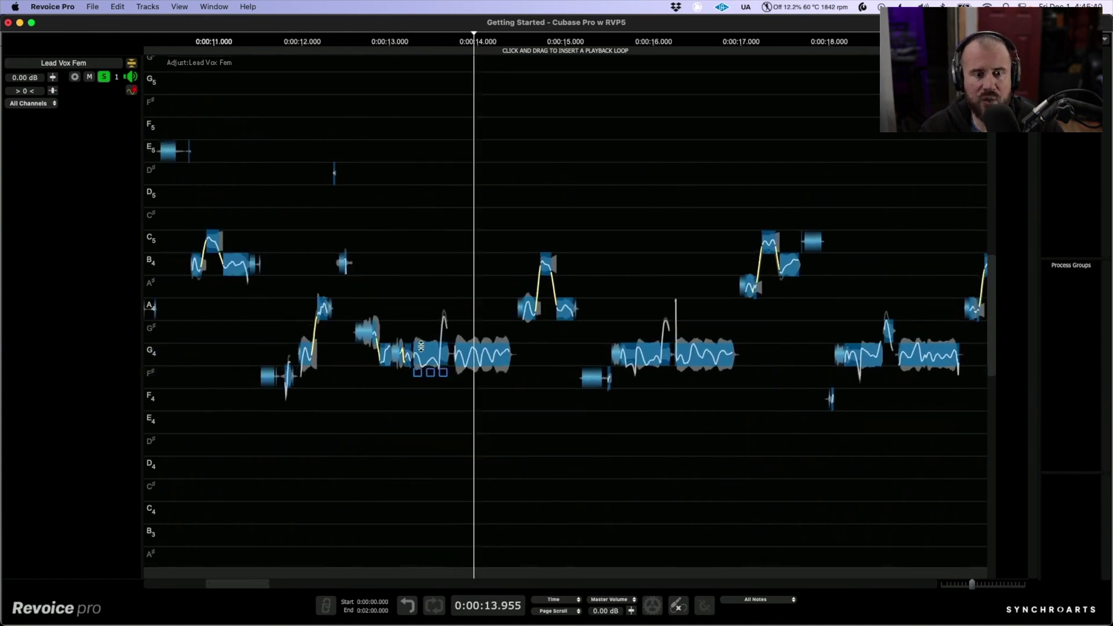
Select the G4 note near 13.5 s on Lead Vox Fem and split it with the Cutter Tool just before its upward pitch jump
scroll(421, 346, up, 10)
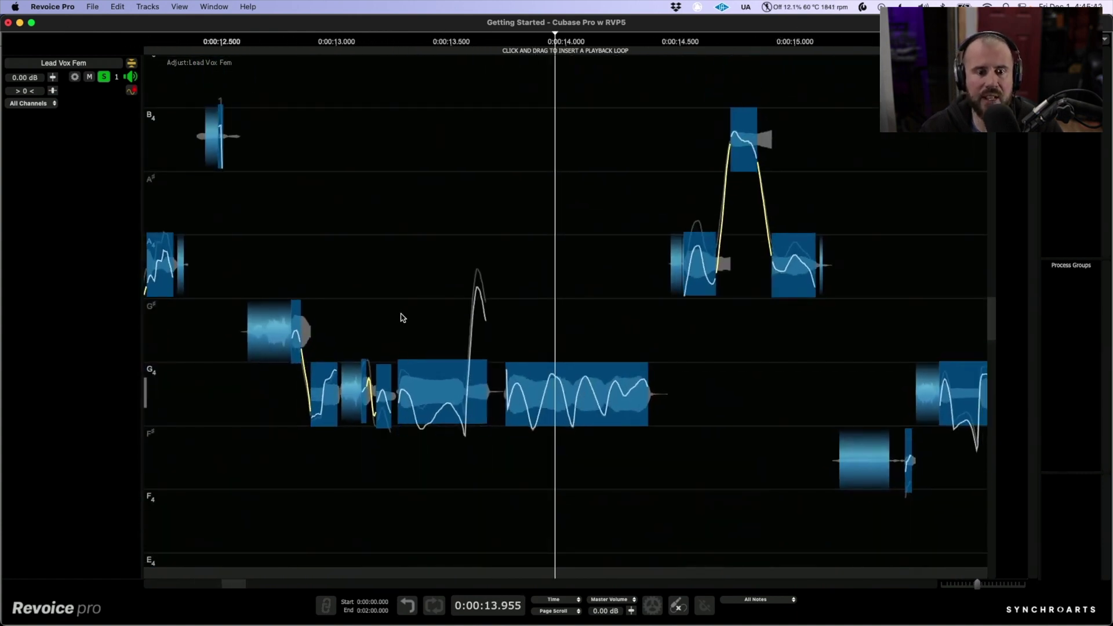
drag(409, 316, 440, 442)
scroll(444, 391, up, 5)
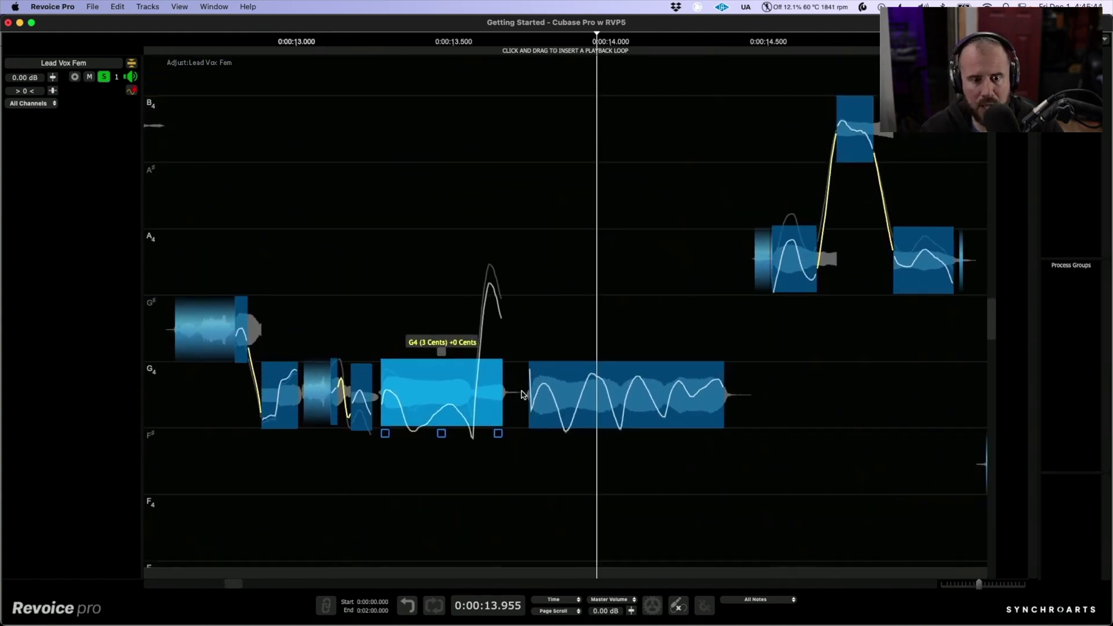
right_click(491, 380)
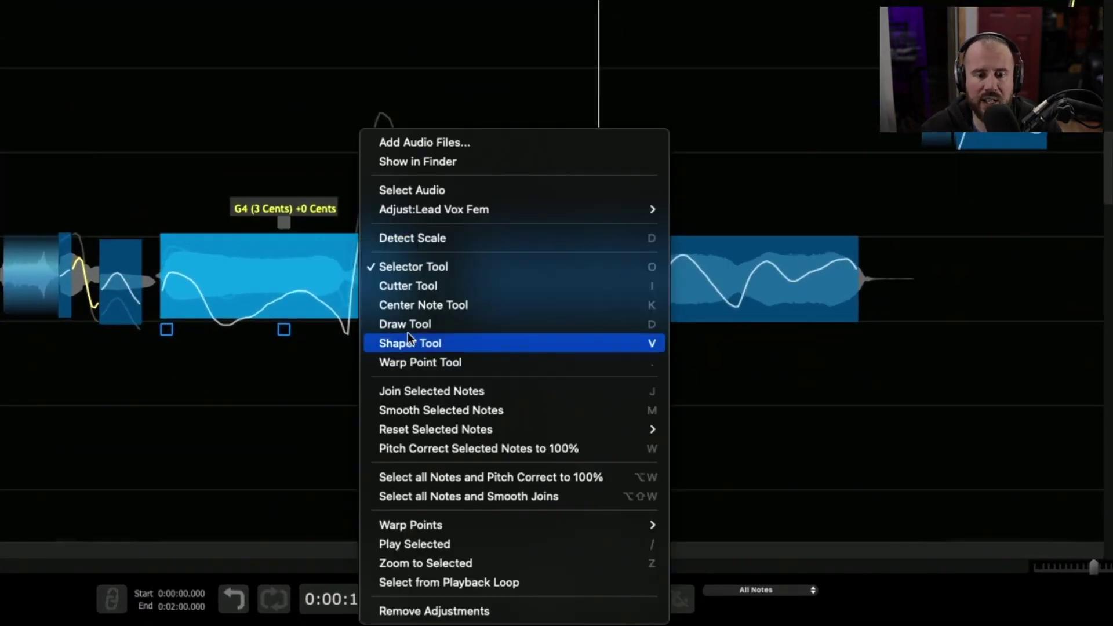
click(411, 287)
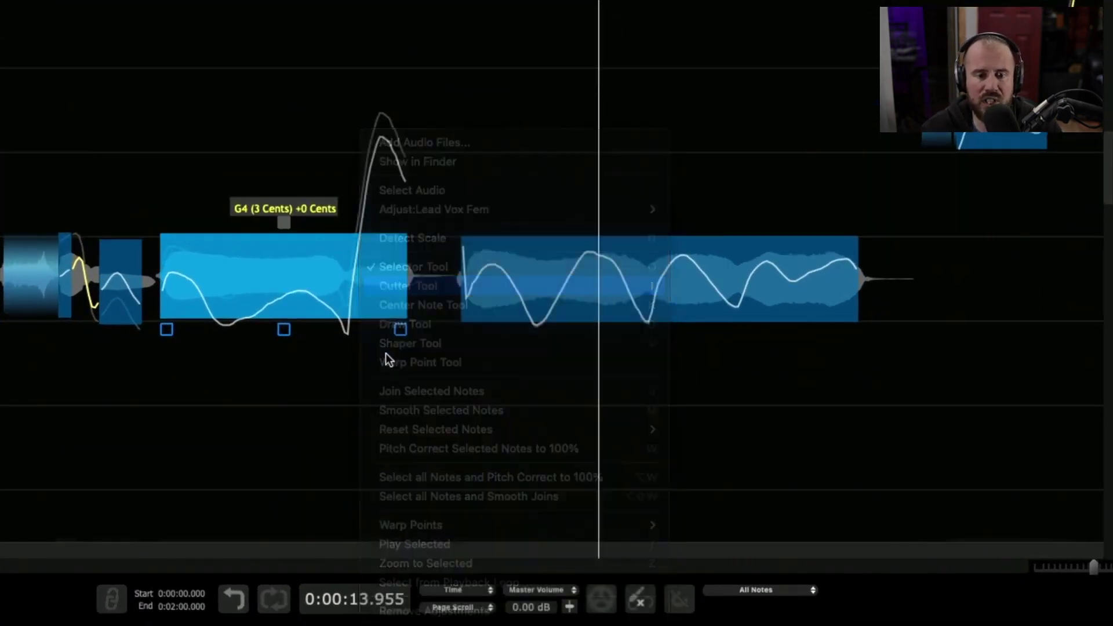
click(352, 348)
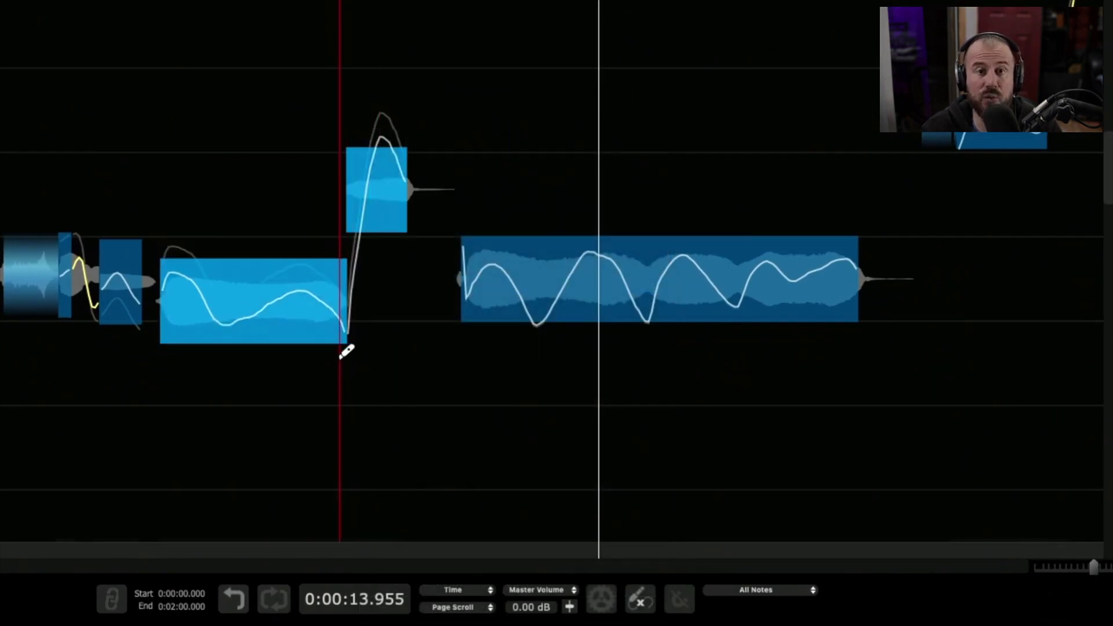
Return to the Selector Tool, raise the longer part of the split note onto G4, and play back the passage
right_click(313, 301)
click(338, 267)
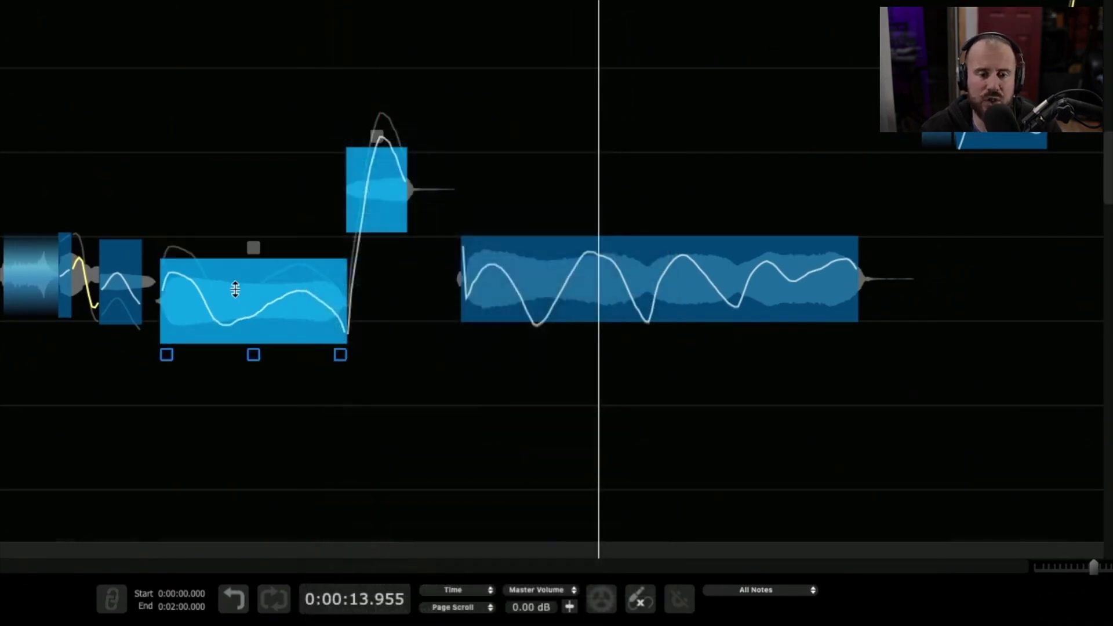
drag(252, 291, 252, 268)
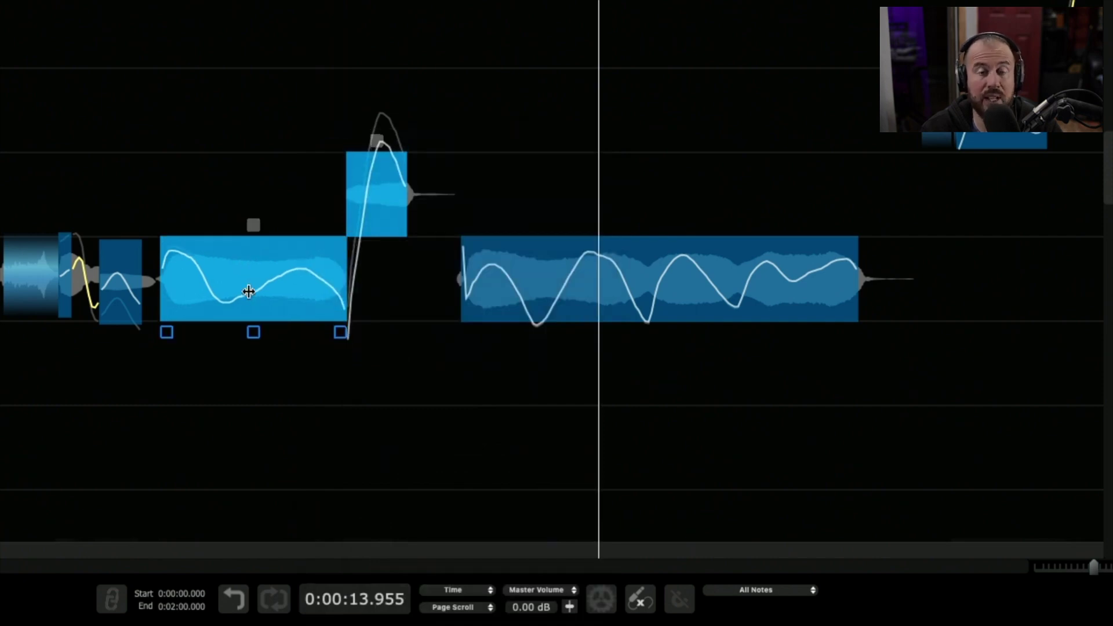
key(z)
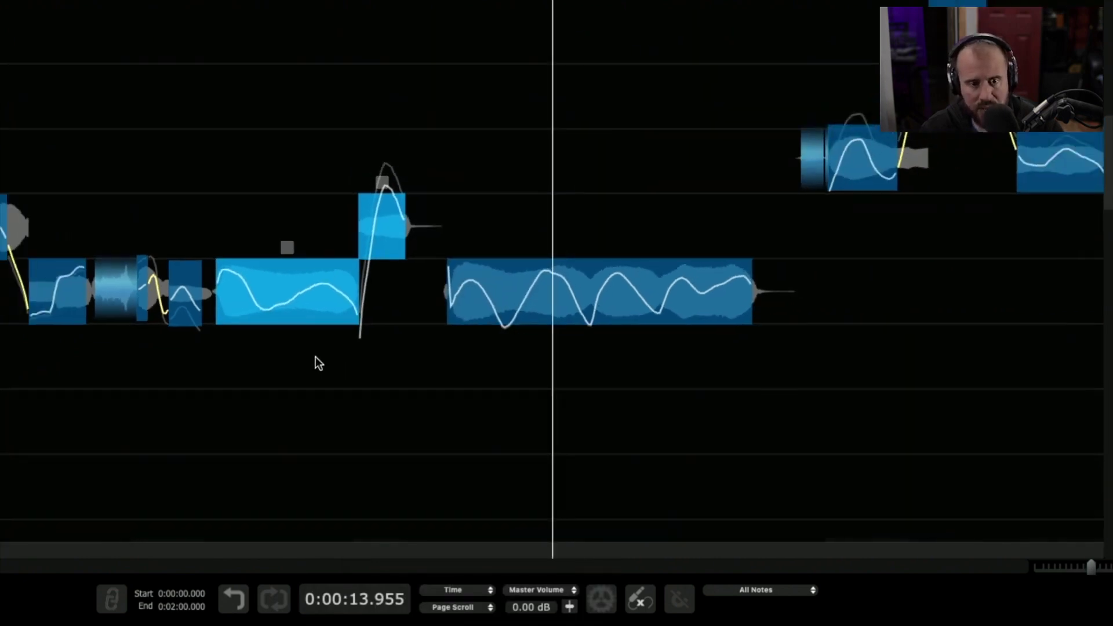
key(x)
key(space)
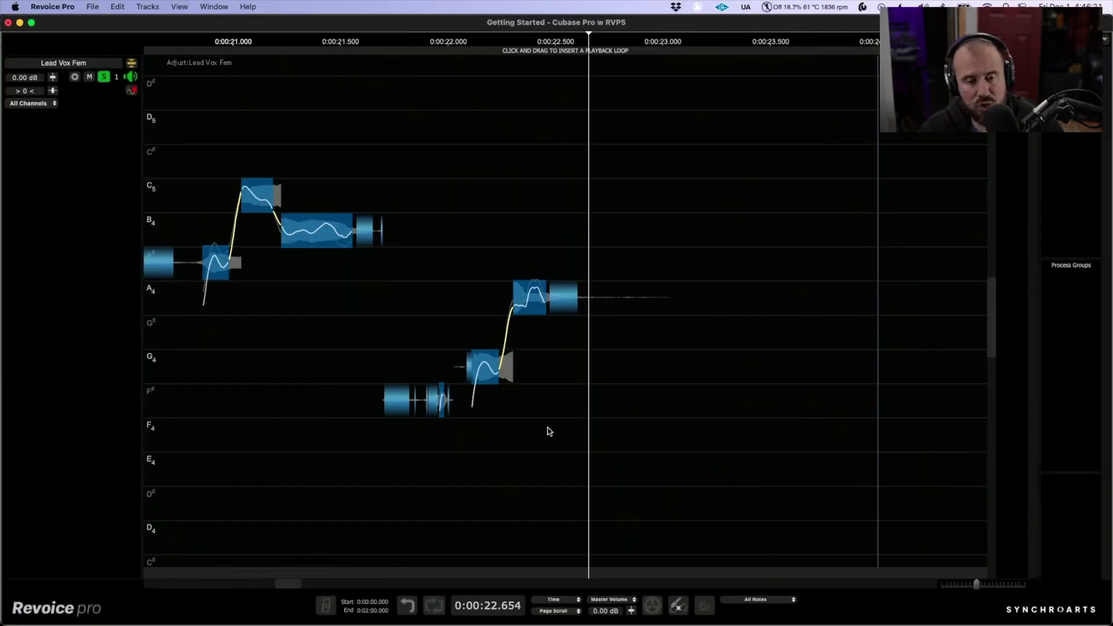
Restore the maximized Lead Vox Fem track to normal size, unsolo it, and fit both lead vocal tracks to the window height
scroll(550, 432, down, 8)
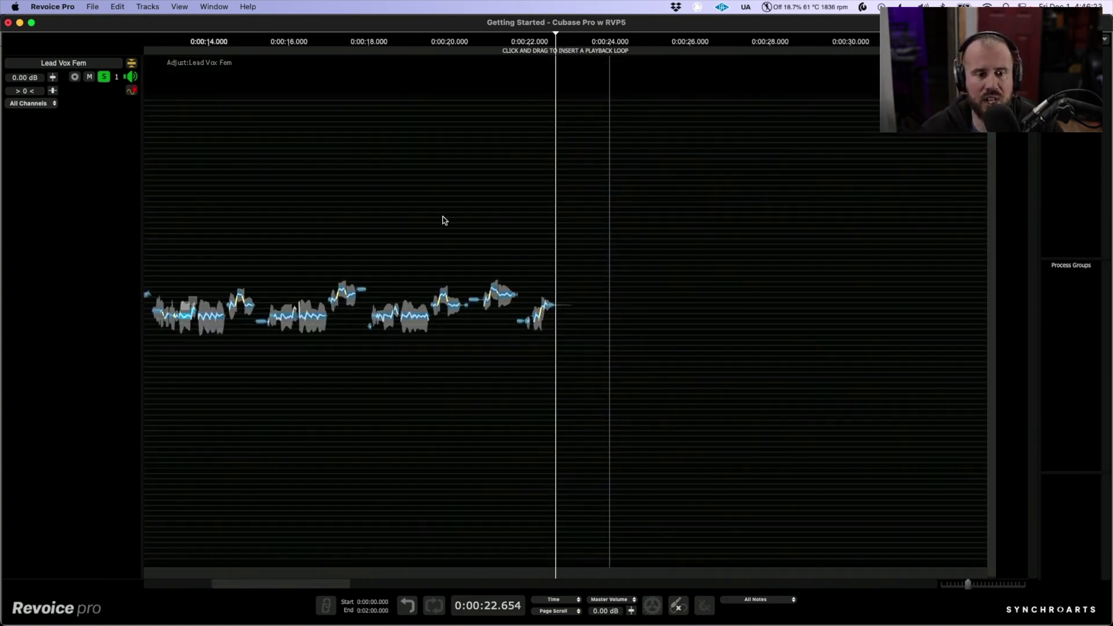
scroll(646, 258, down, 6)
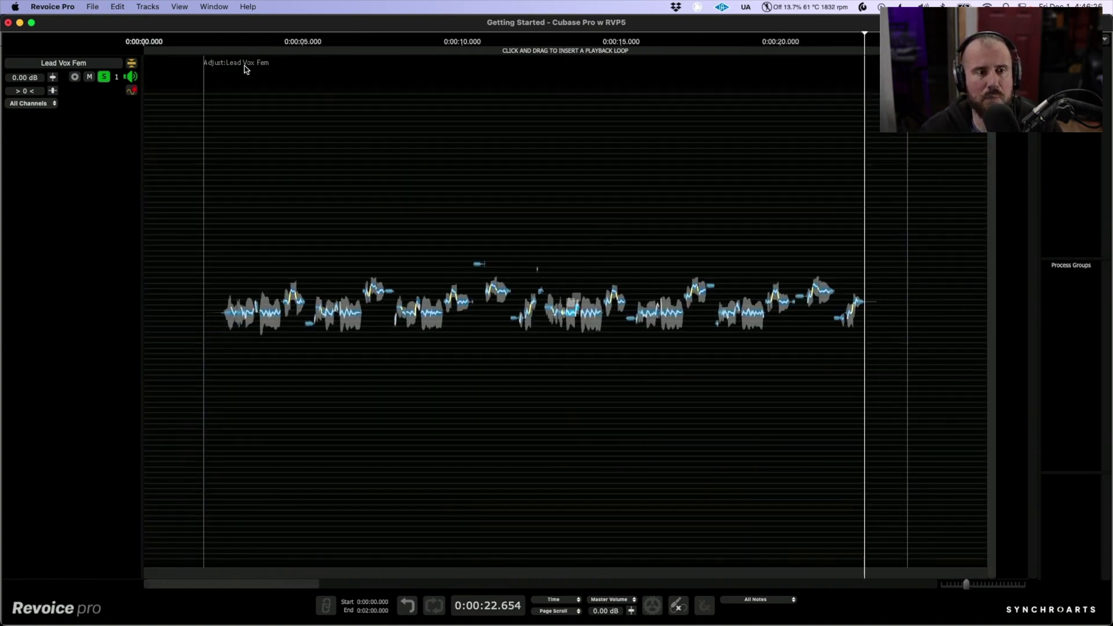
click(132, 64)
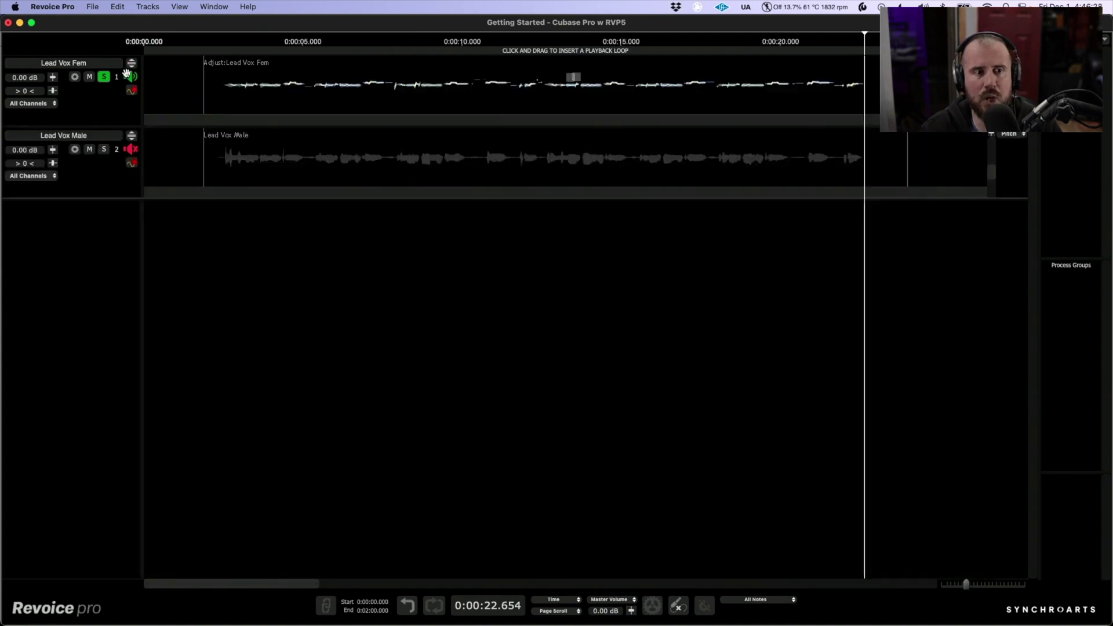
click(105, 77)
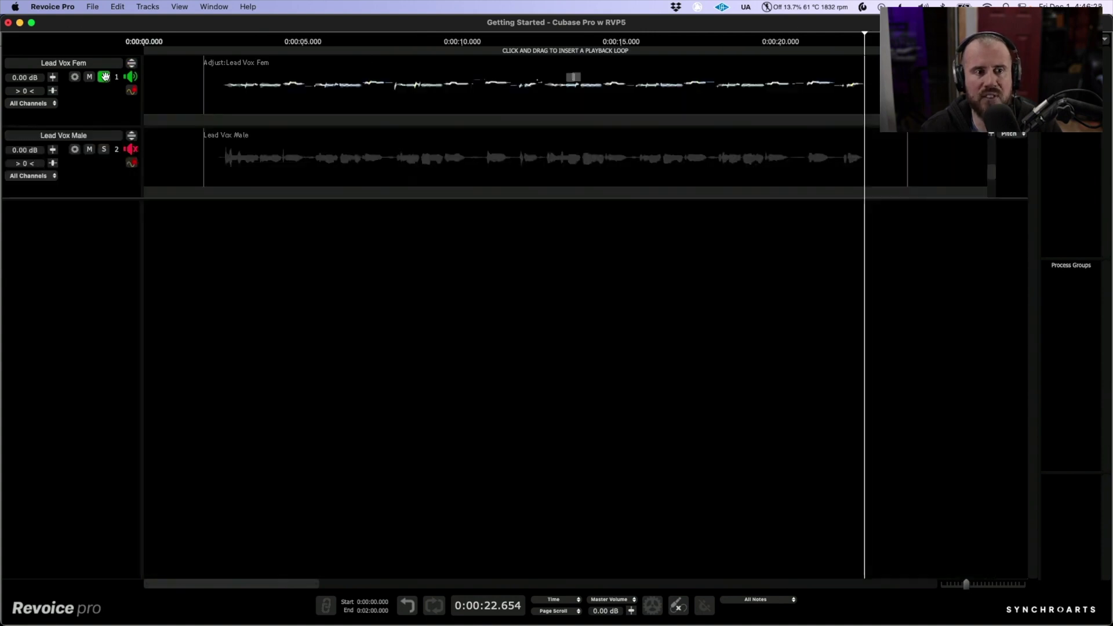
click(149, 7)
click(164, 53)
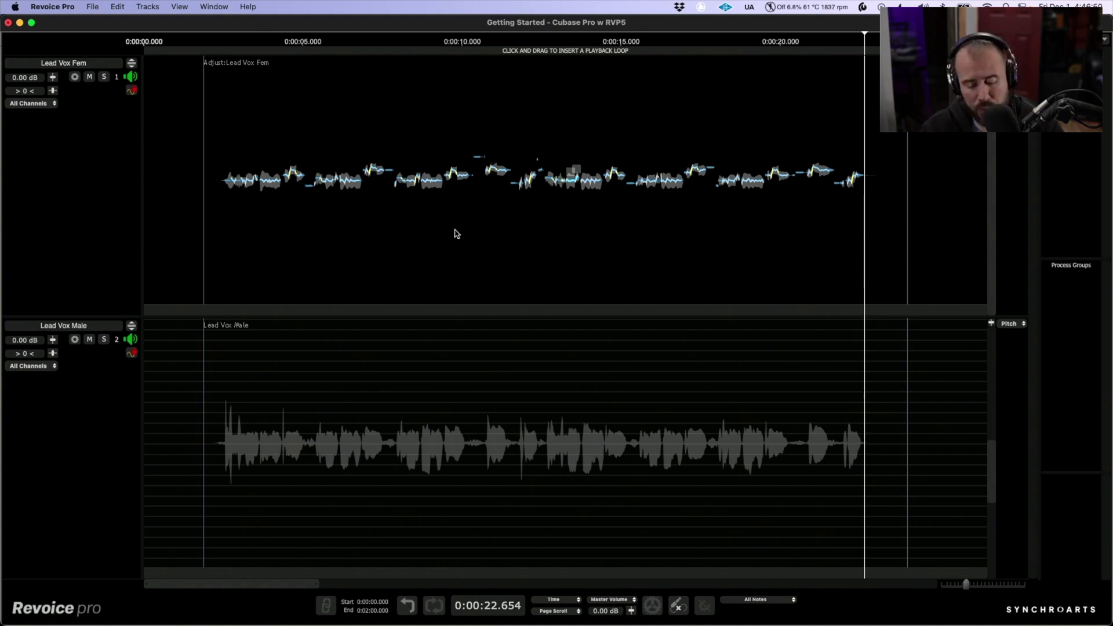
Create a Match Timing / Pitch / Level process with guide Lead Vox Fem, dub Lead Vox Male and preset Slightly Loose-Timing + Pitch Match All Notes
key(n)
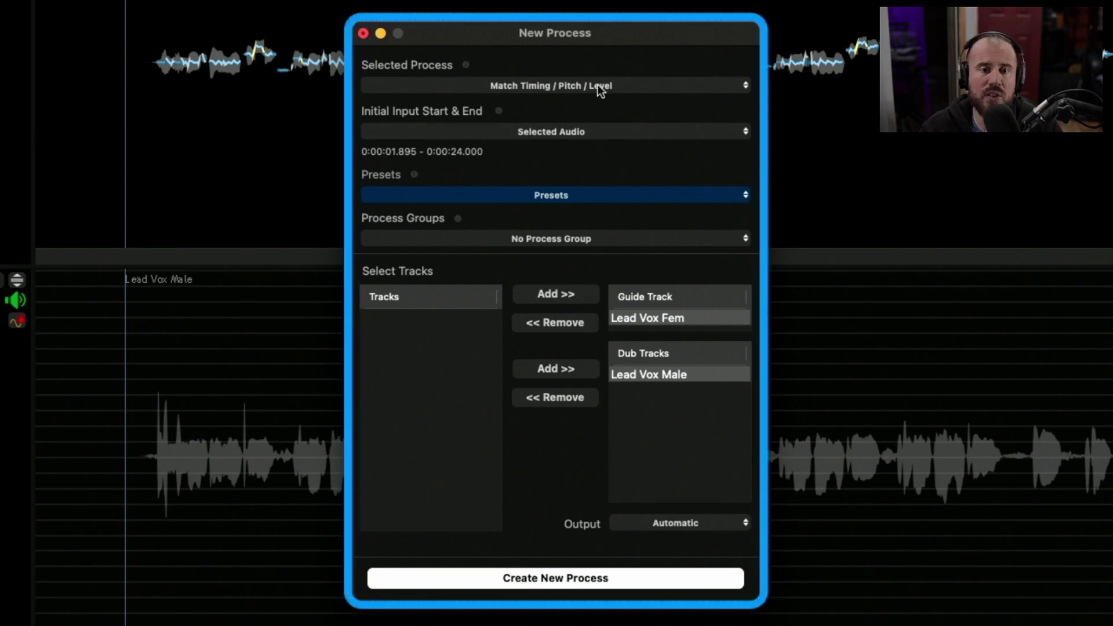
click(597, 84)
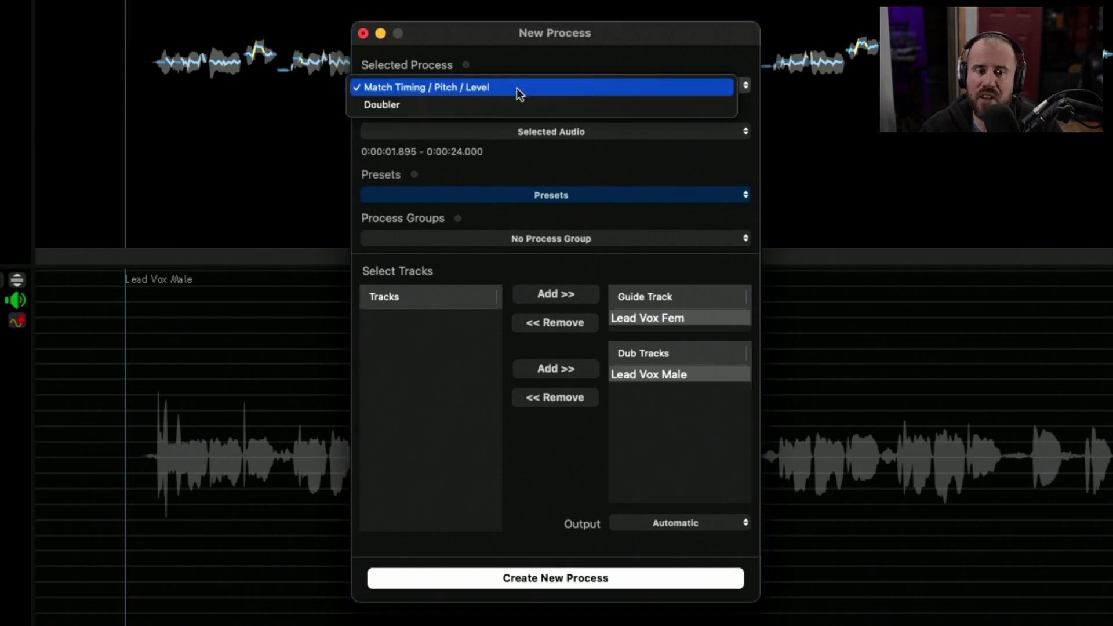
click(468, 92)
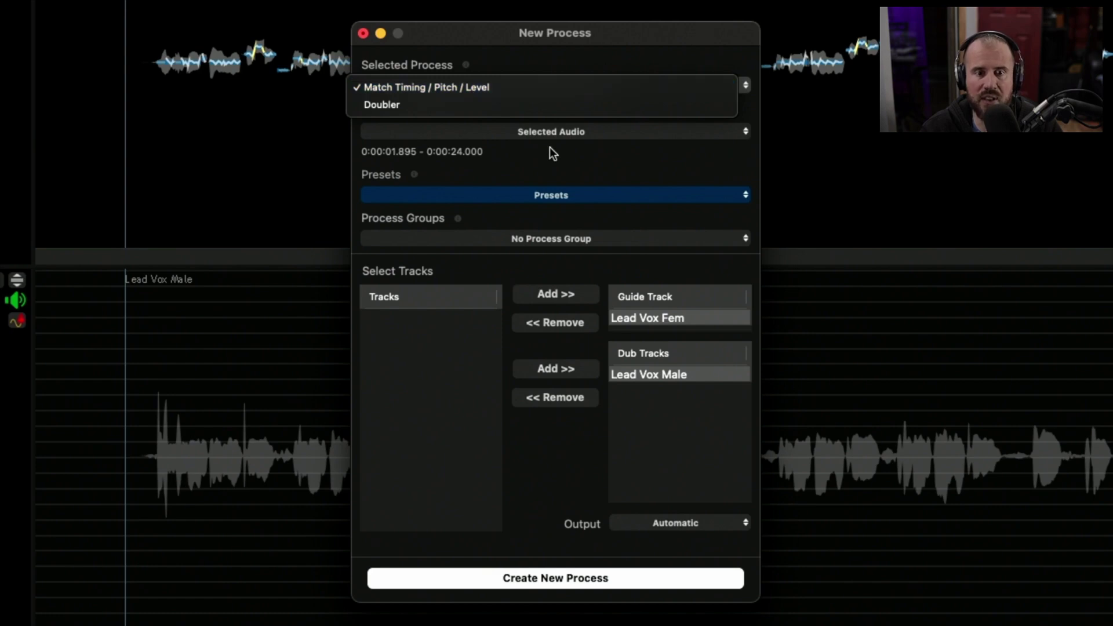
click(574, 193)
mouse_move(572, 213)
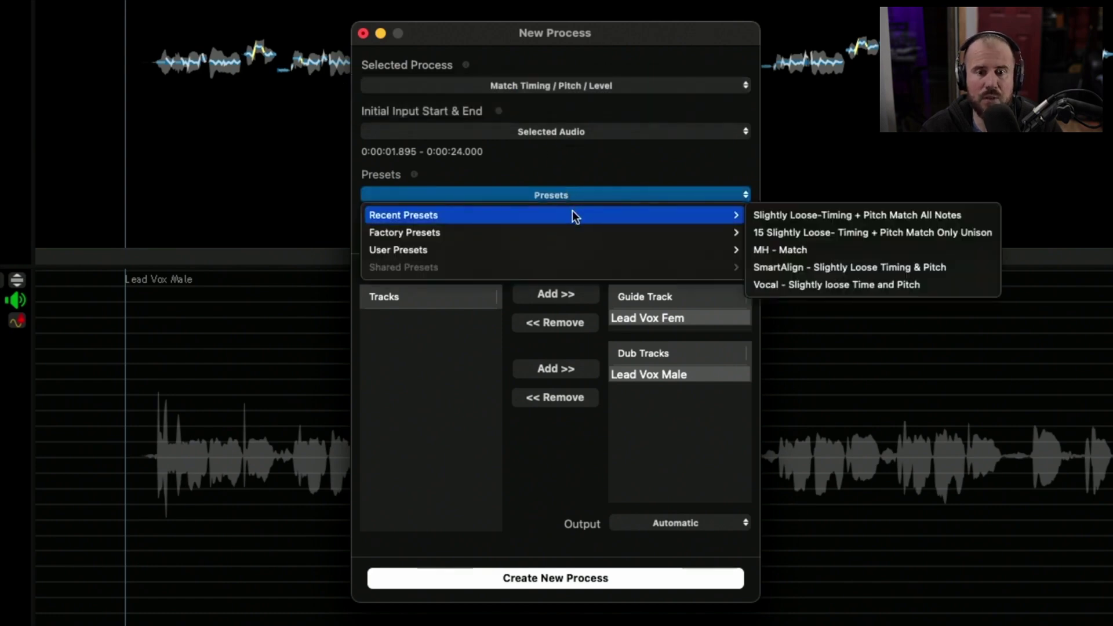
click(781, 216)
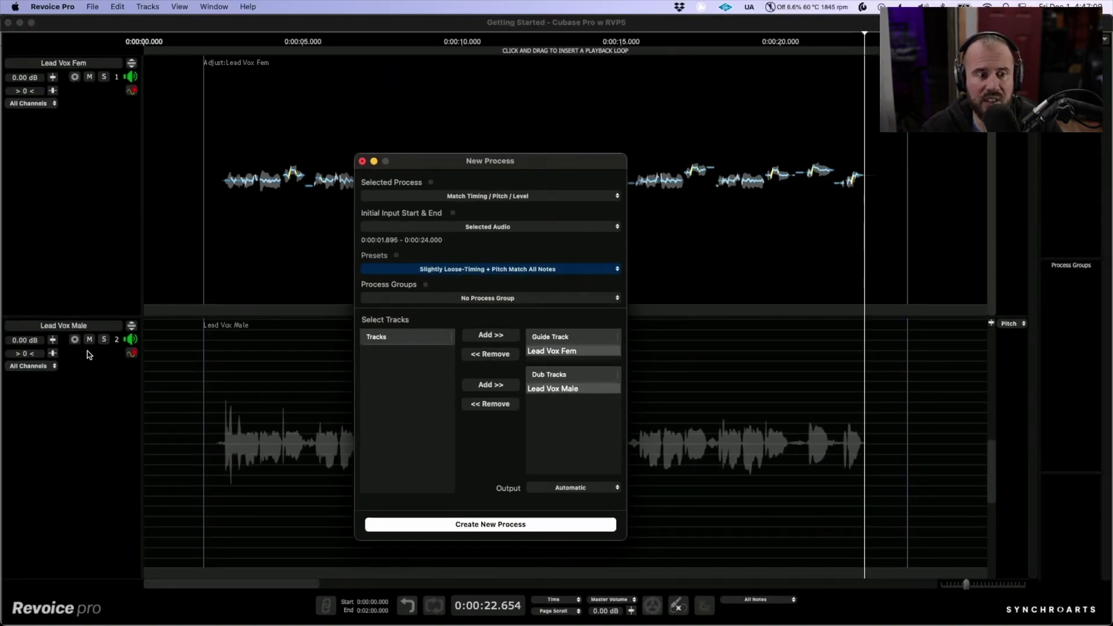
click(512, 525)
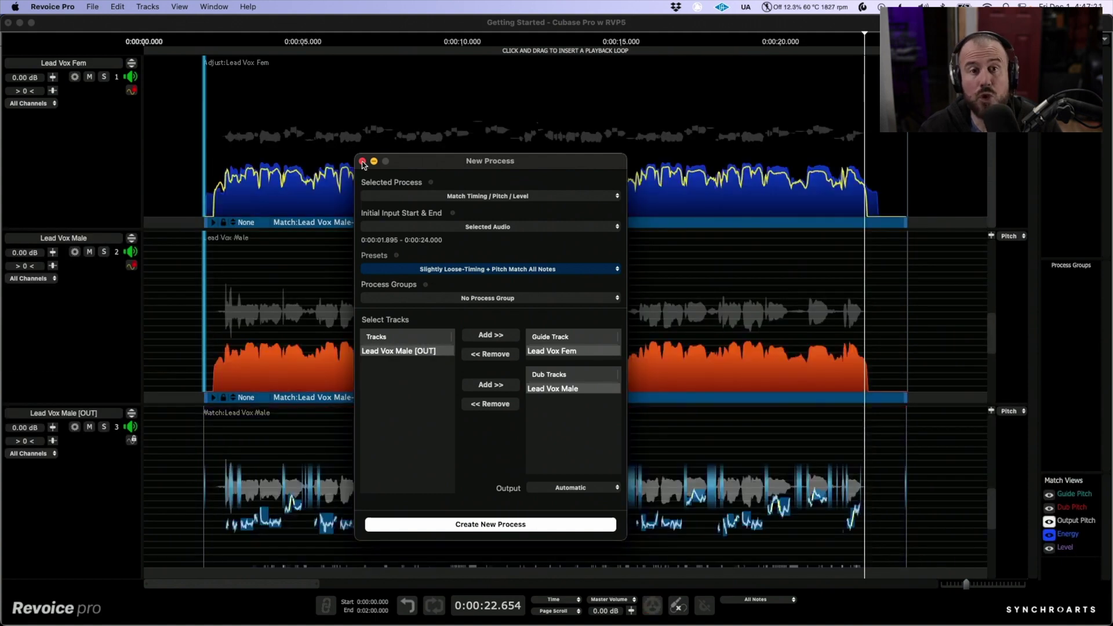
click(362, 162)
Play back the soloed Lead Vox Fem and original Lead Vox Male together from about 12.6 s
click(545, 307)
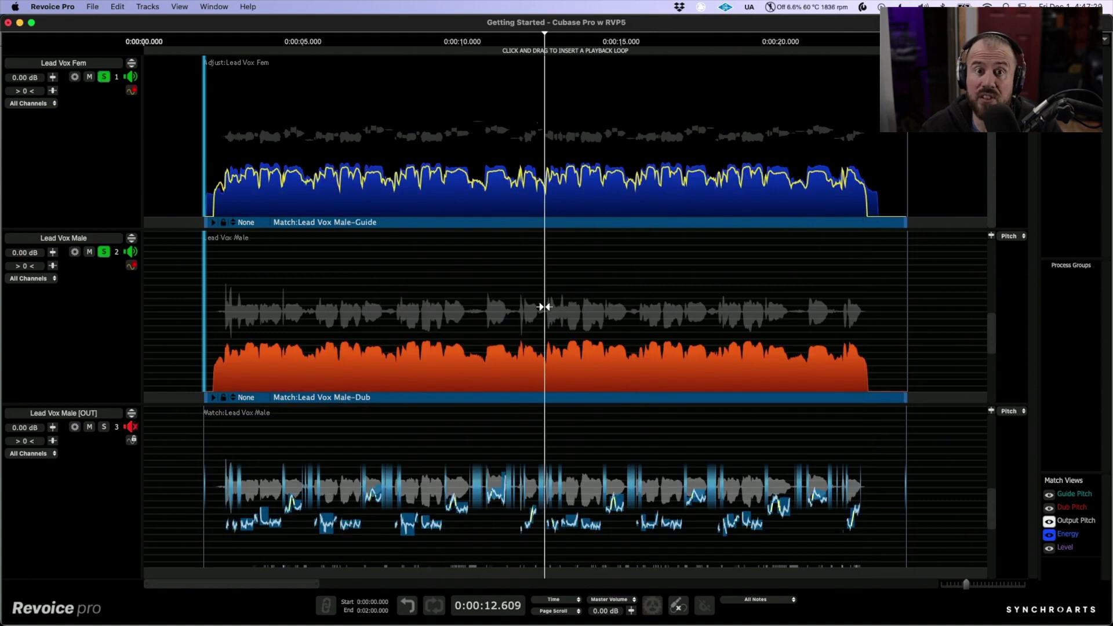
key(space)
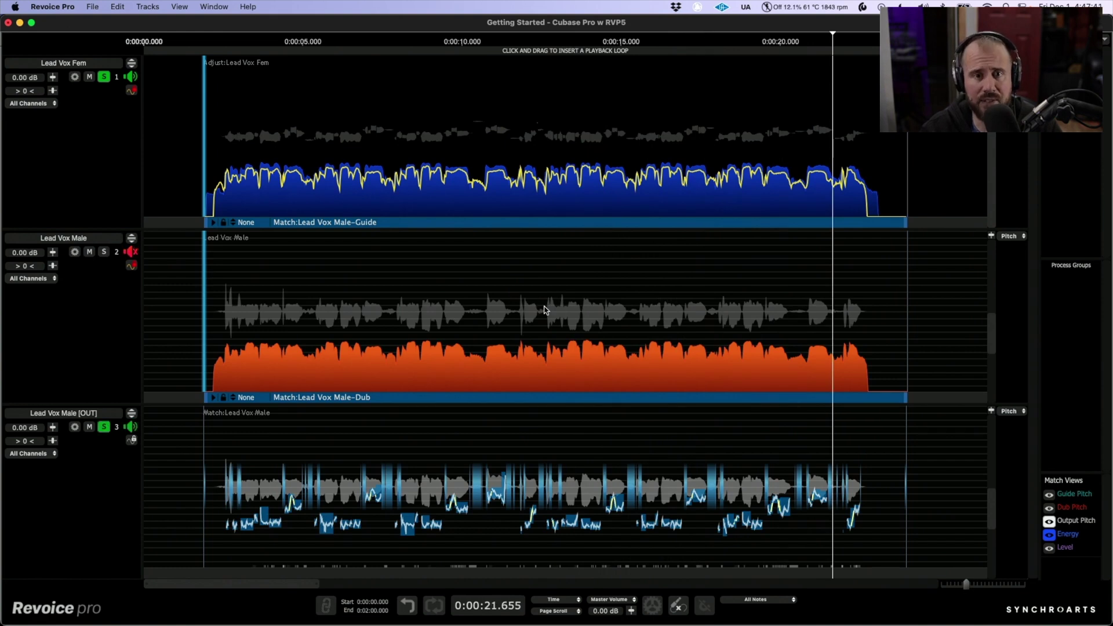
click(544, 310)
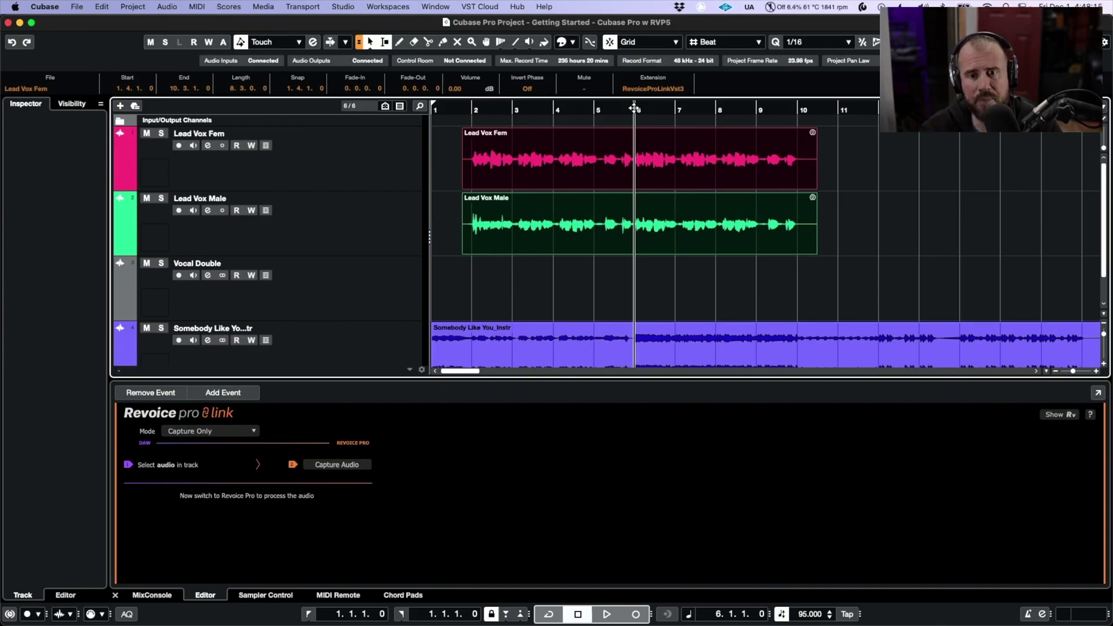
Play back the Cubase project with both lead vocals from bar 6 to about bar 10
key(space)
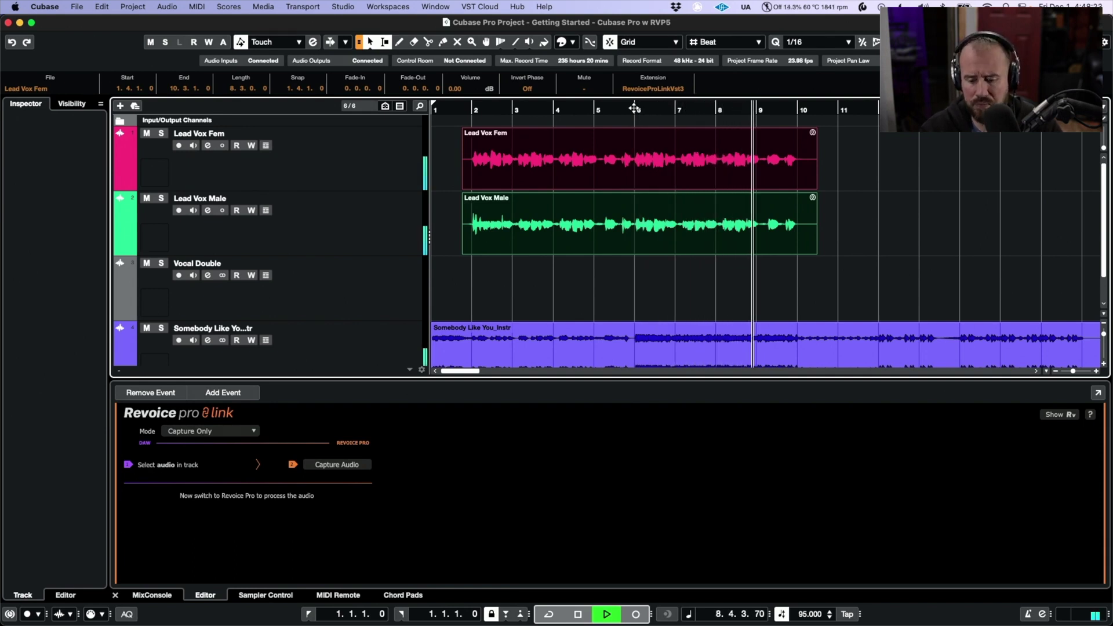
key(space)
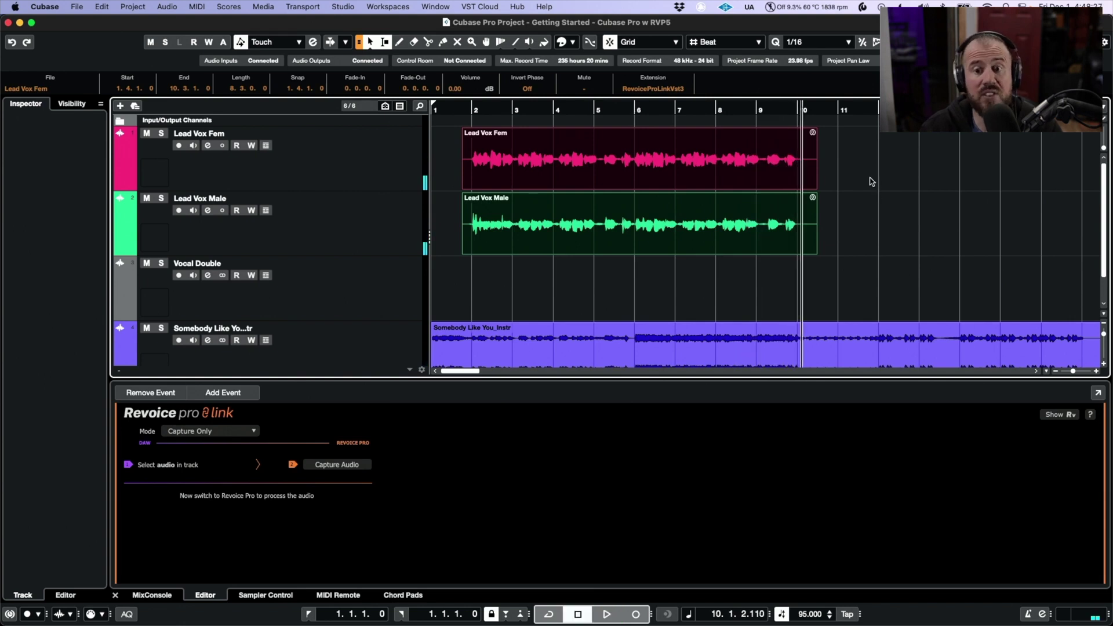
Make the RevoiceProLinkVst3 extension permanent on both the Lead Vox Fem and Lead Vox Male events, and select each rendered event
click(620, 230)
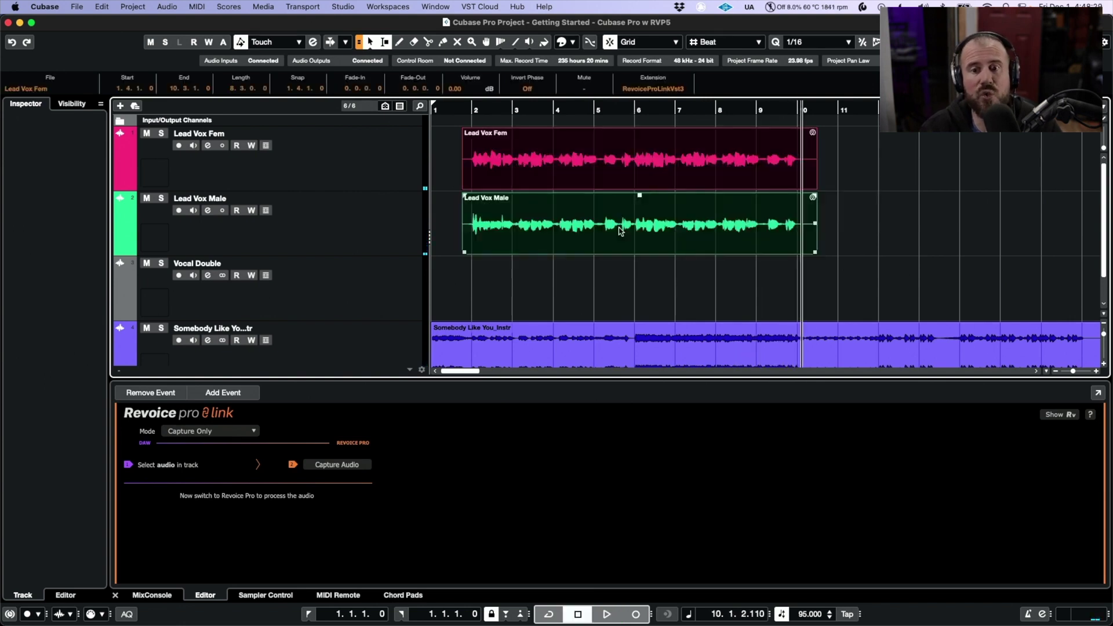
click(559, 165)
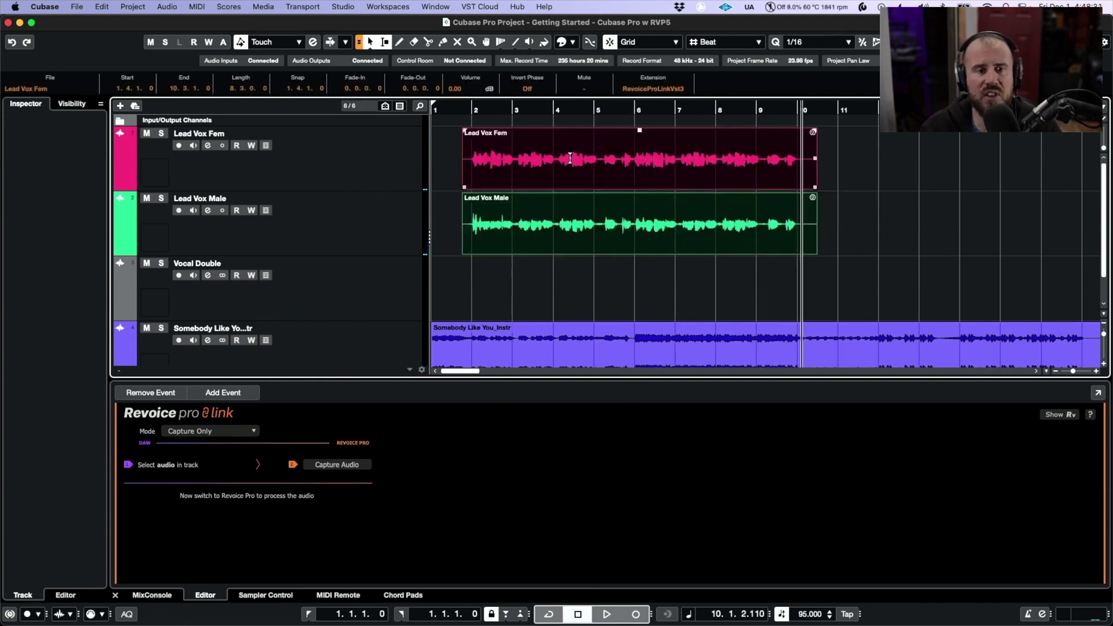
drag(843, 171, 640, 230)
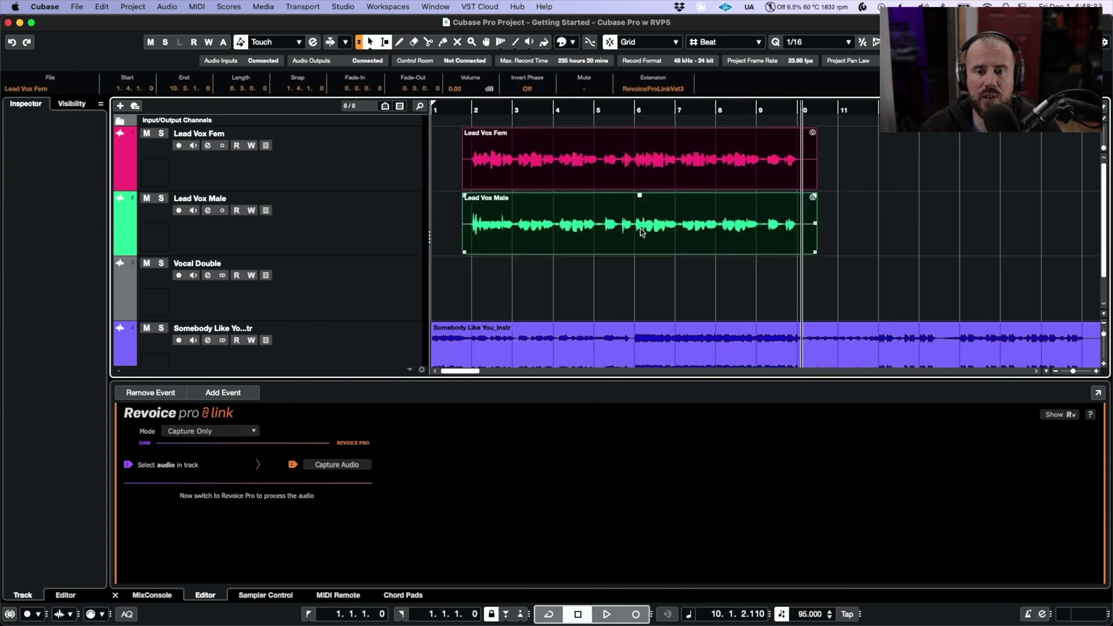
click(170, 7)
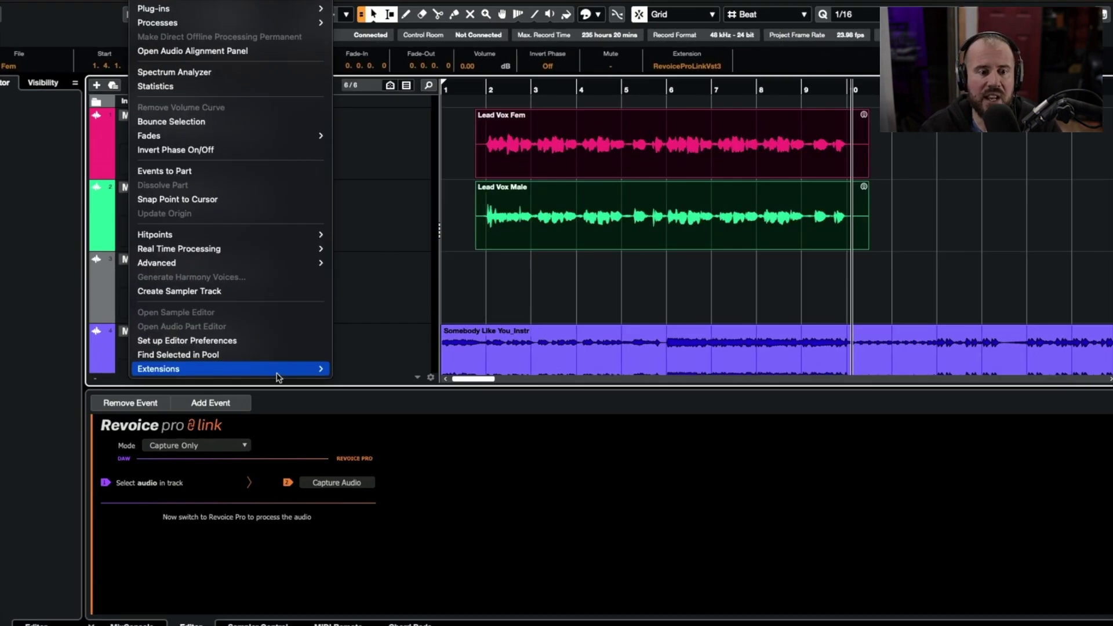
mouse_move(283, 364)
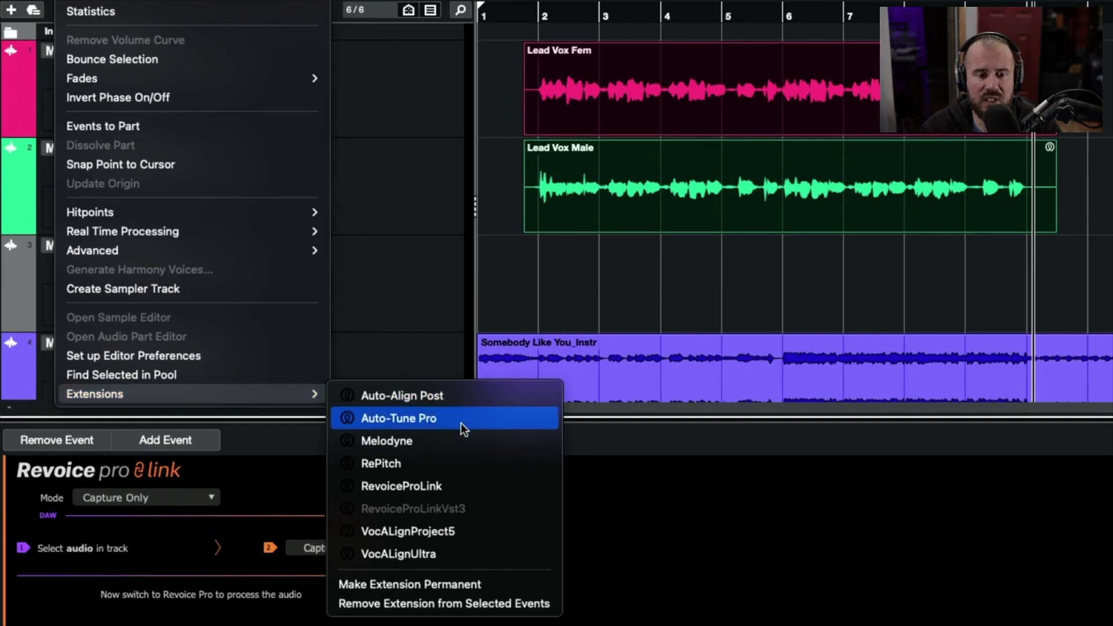
click(456, 585)
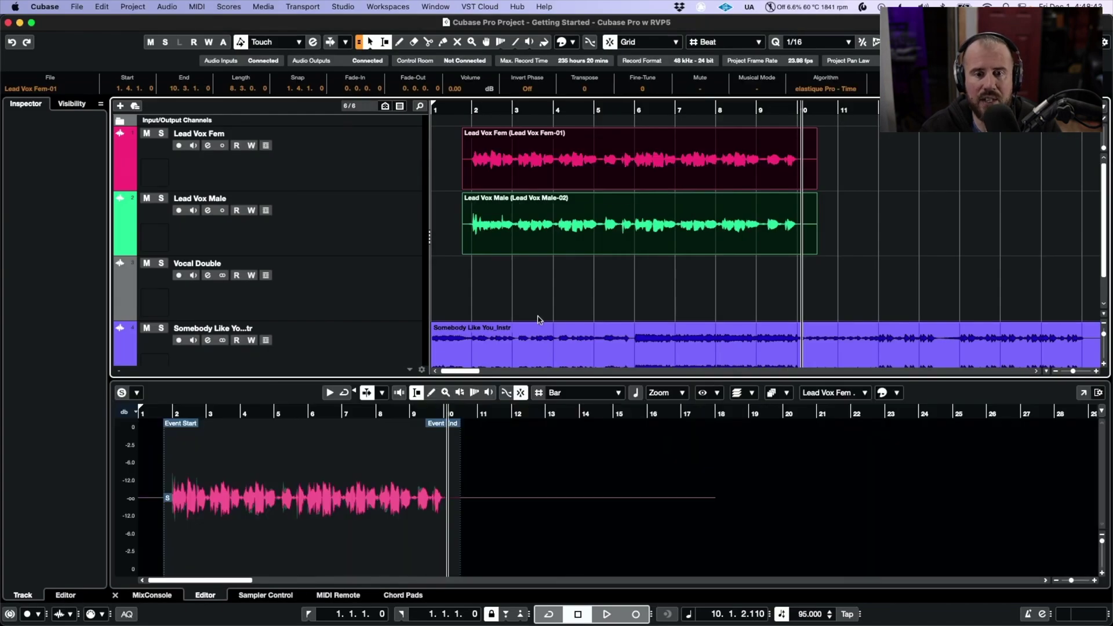
click(745, 180)
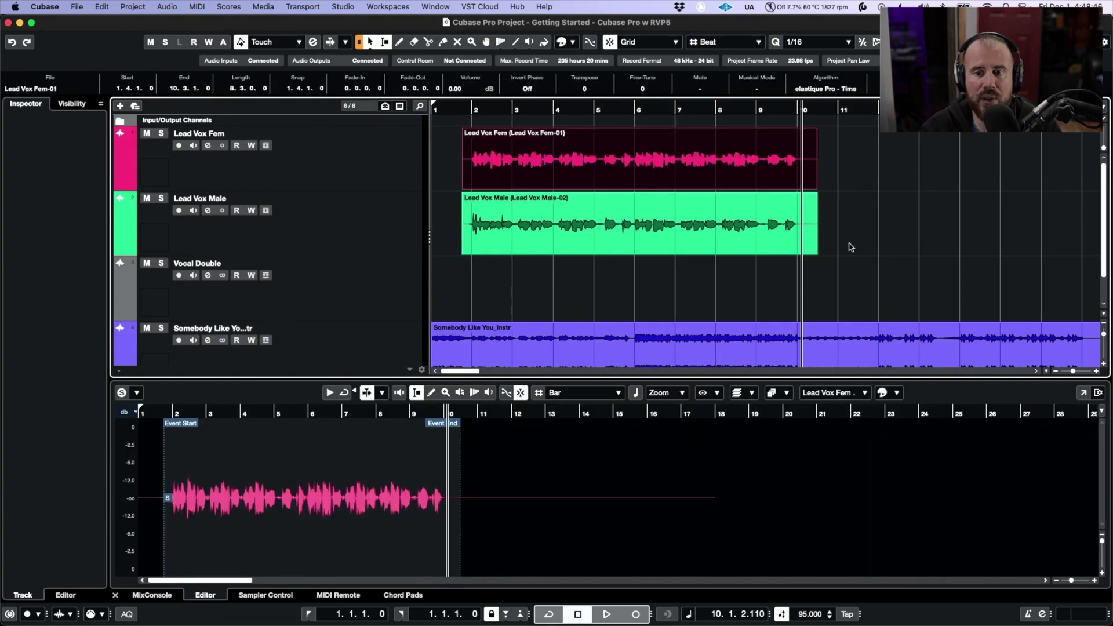
click(728, 238)
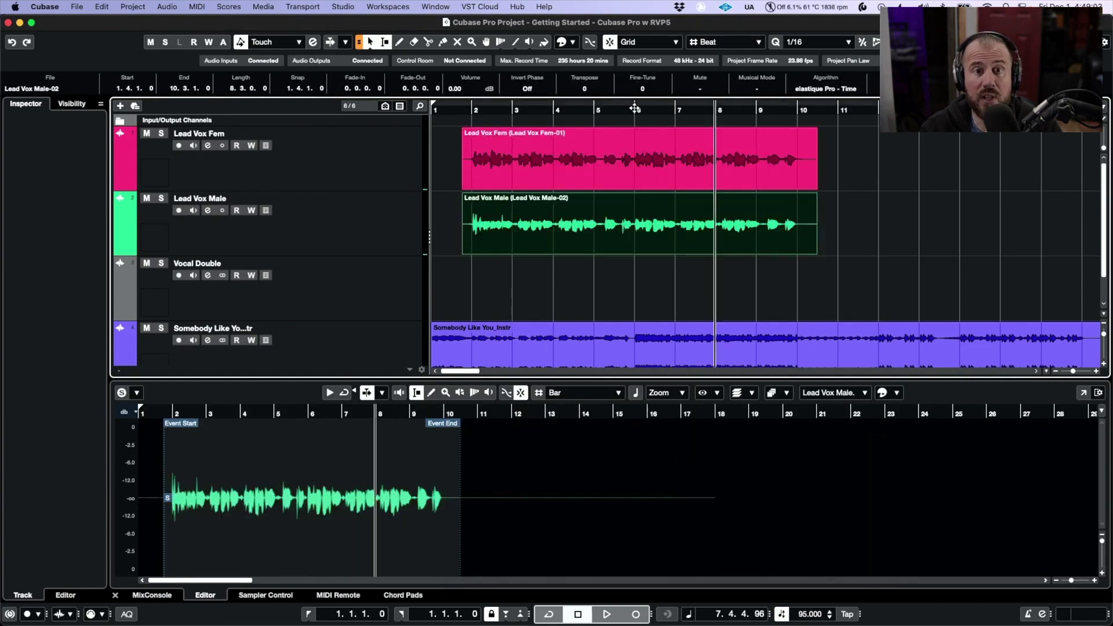
Switch to Revoice Pro and show the Adjust:Lead Vox Fem process in Time & Pitch editing around 0:00:22
key(super+Tab)
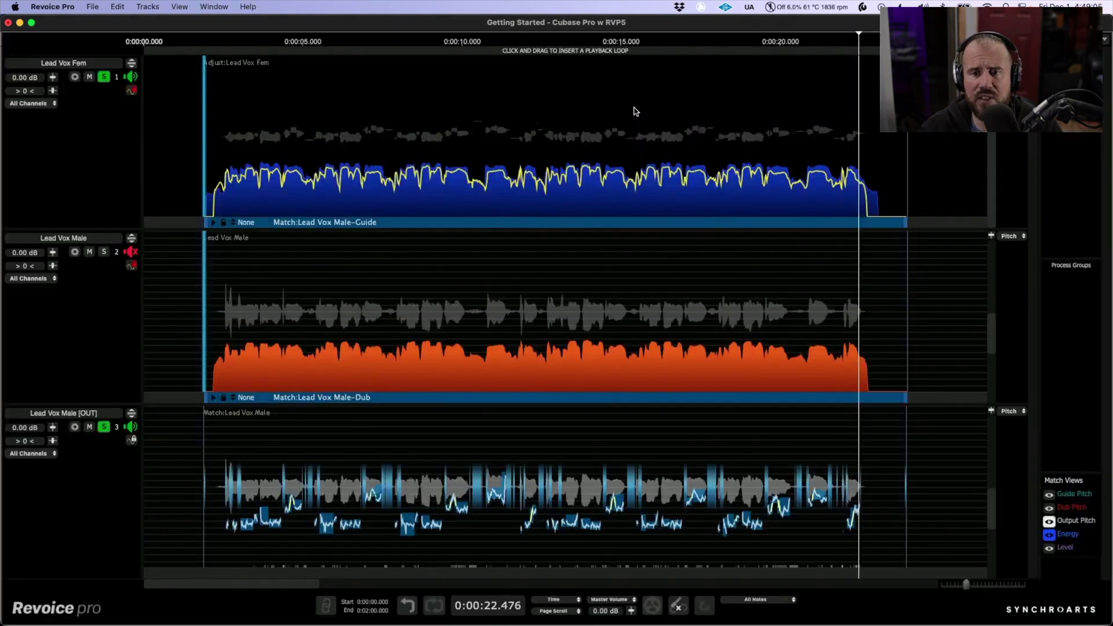
right_click(838, 139)
mouse_move(887, 187)
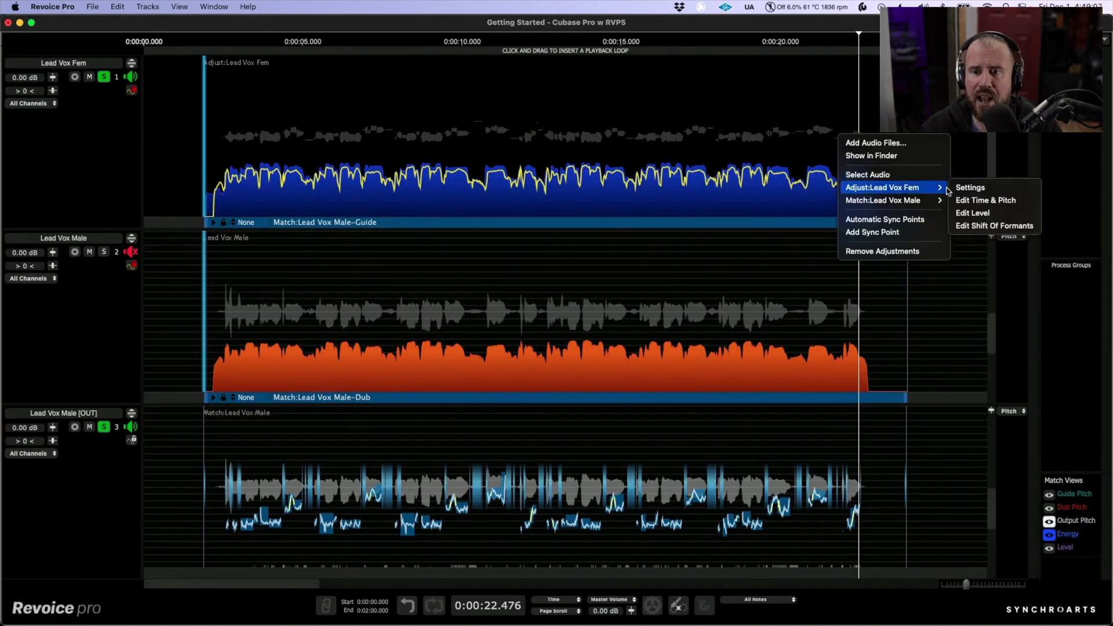
click(970, 201)
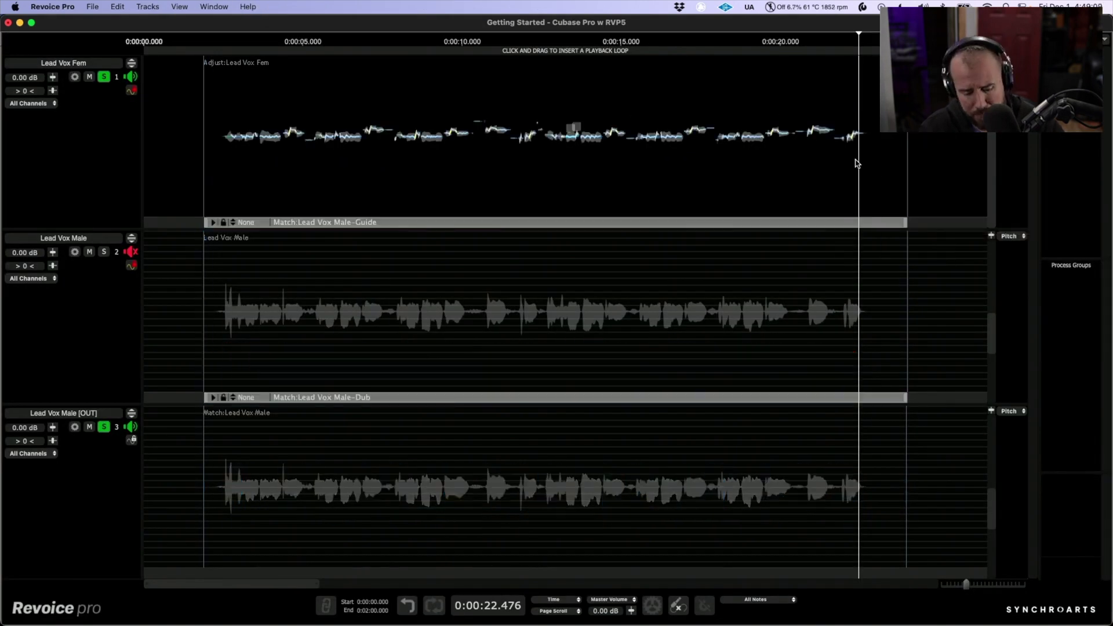
scroll(637, 158, right, 5)
scroll(647, 162, up, 8)
scroll(651, 108, up, 3)
scroll(650, 155, up, 4)
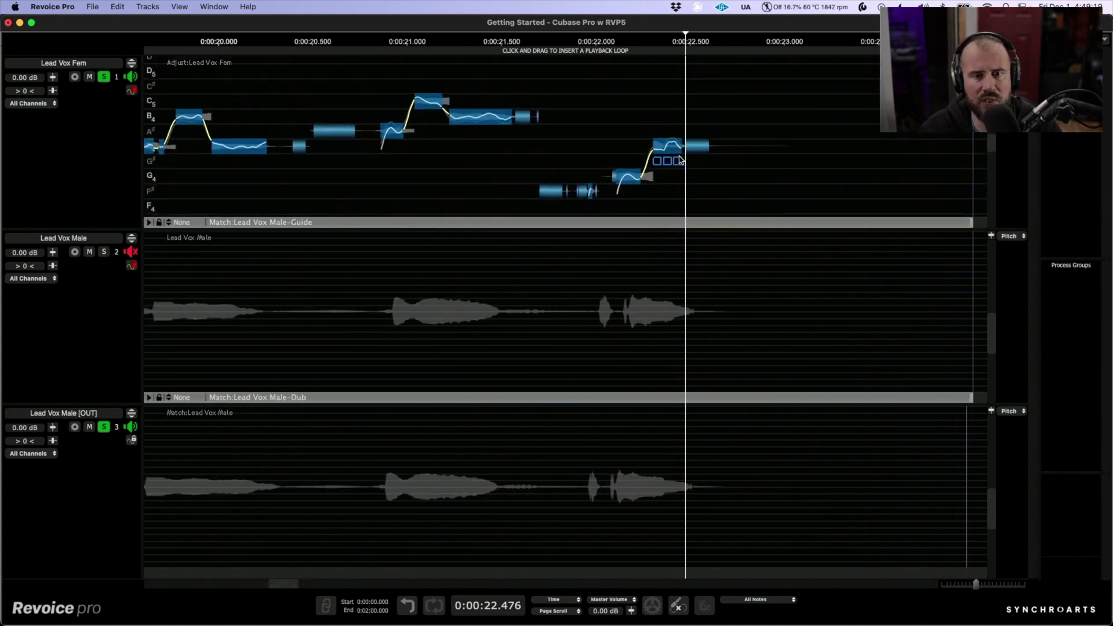
Set up a new Doubler process for Lead Vox Fem with its playback range at 0:00:21.885 - 0:00:23.095
click(573, 130)
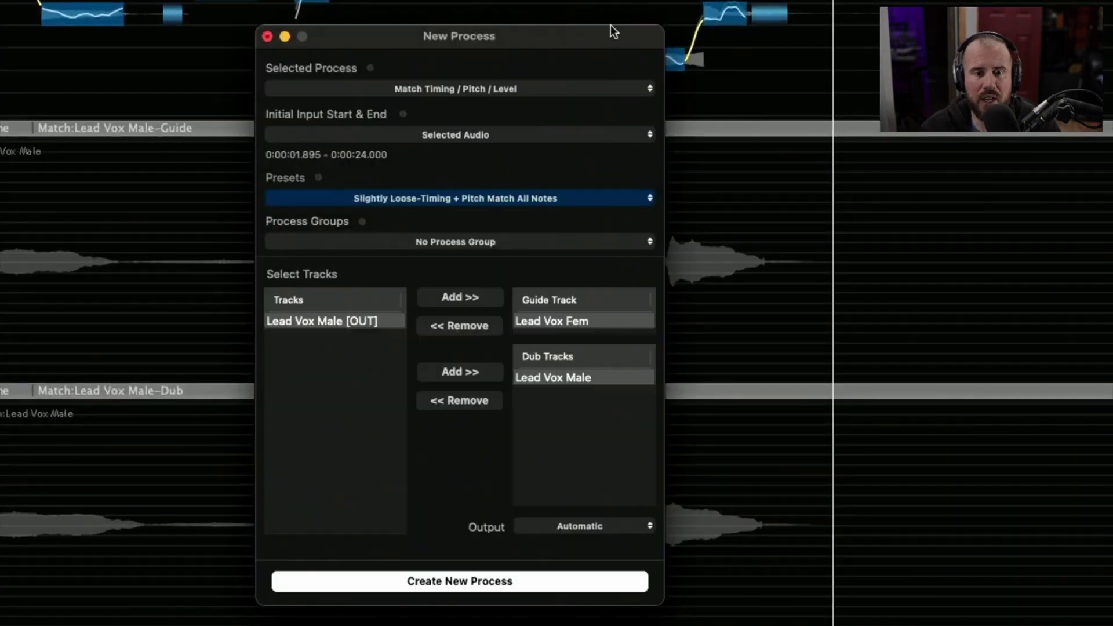
click(548, 88)
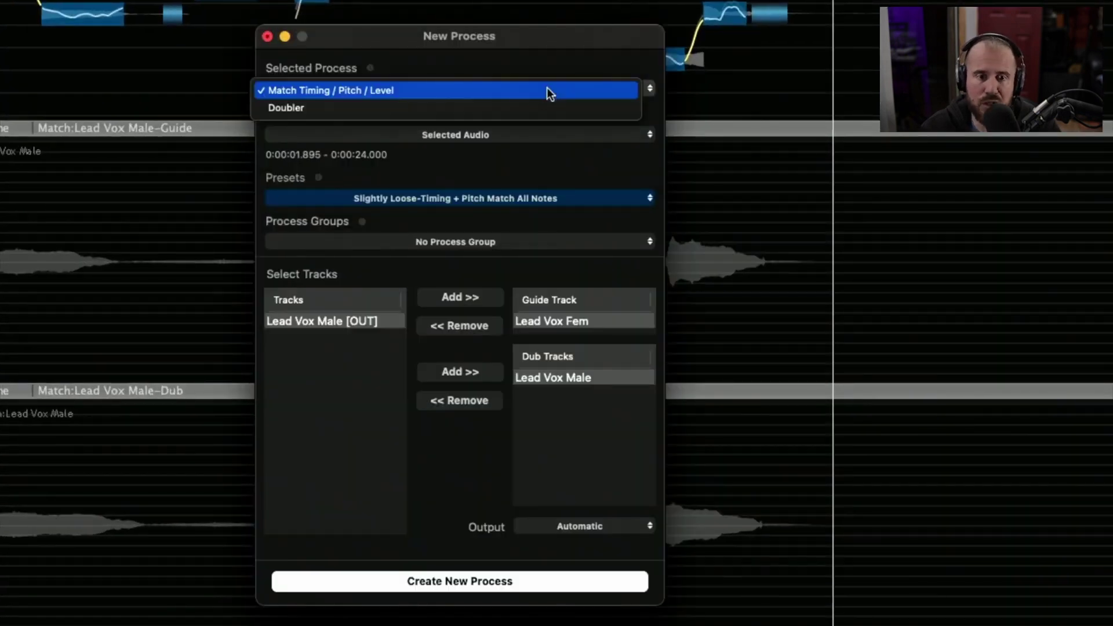
click(490, 110)
click(493, 155)
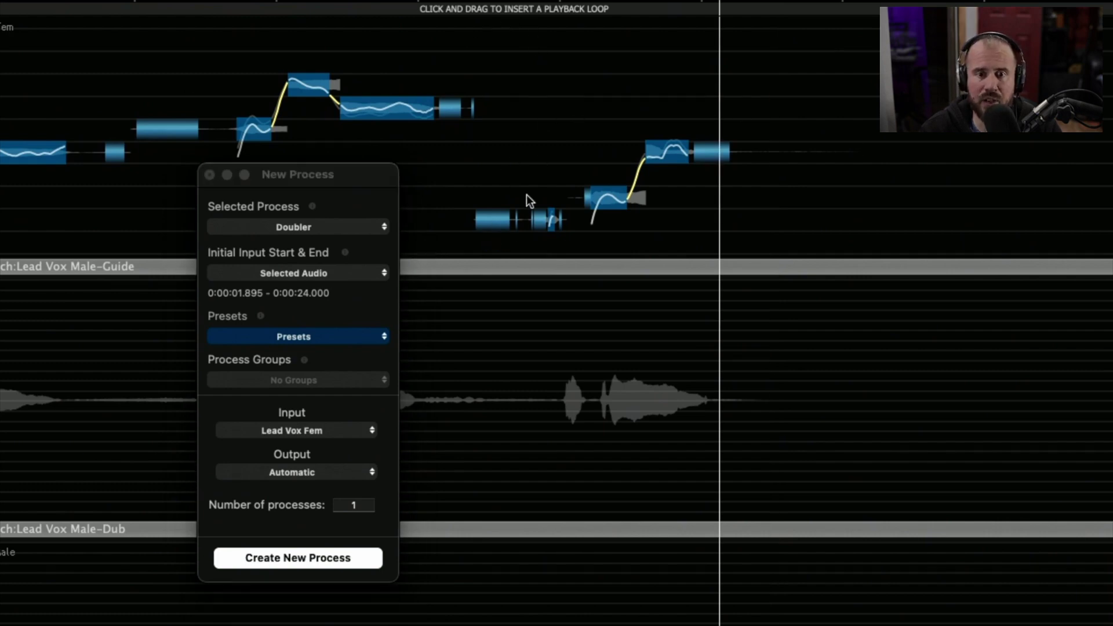
drag(506, 9, 872, 58)
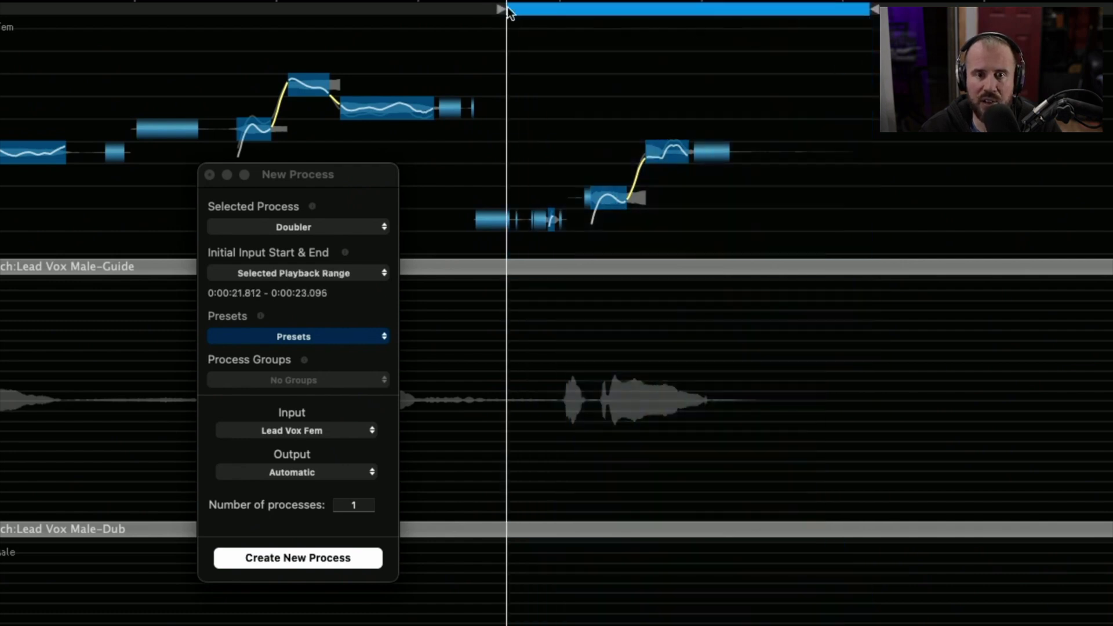
mouse_move(509, 11)
mouse_down()
mouse_move(499, 9)
mouse_move(526, 9)
mouse_up()
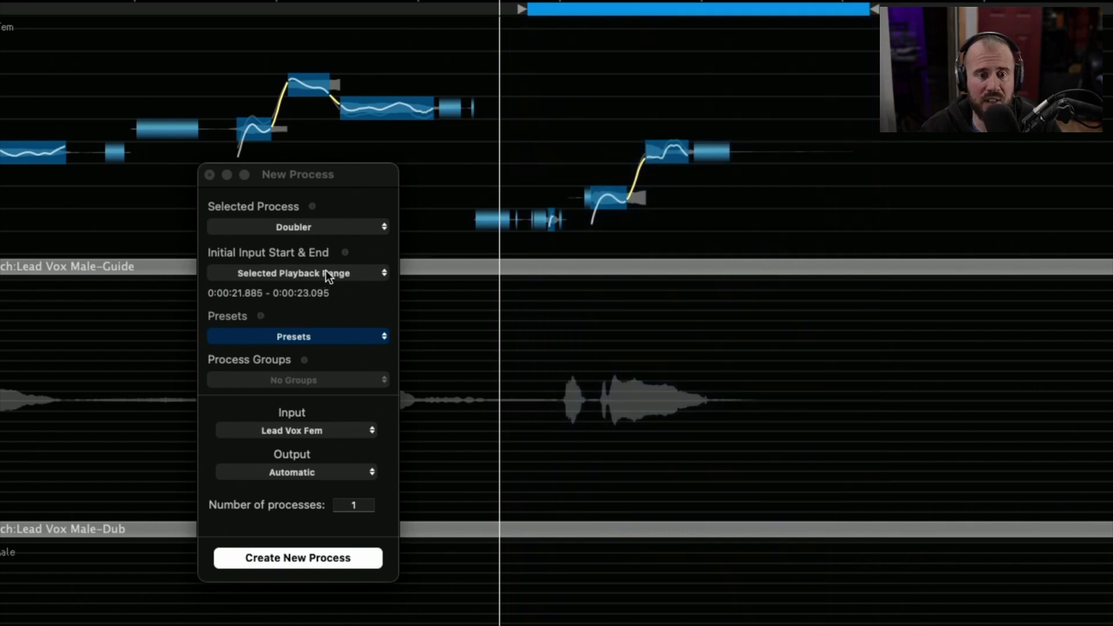
Create the Doubler process with preset Stereo Vocal Mild, play back the doubled phrase, and close the New Process dialog
click(325, 336)
mouse_move(316, 355)
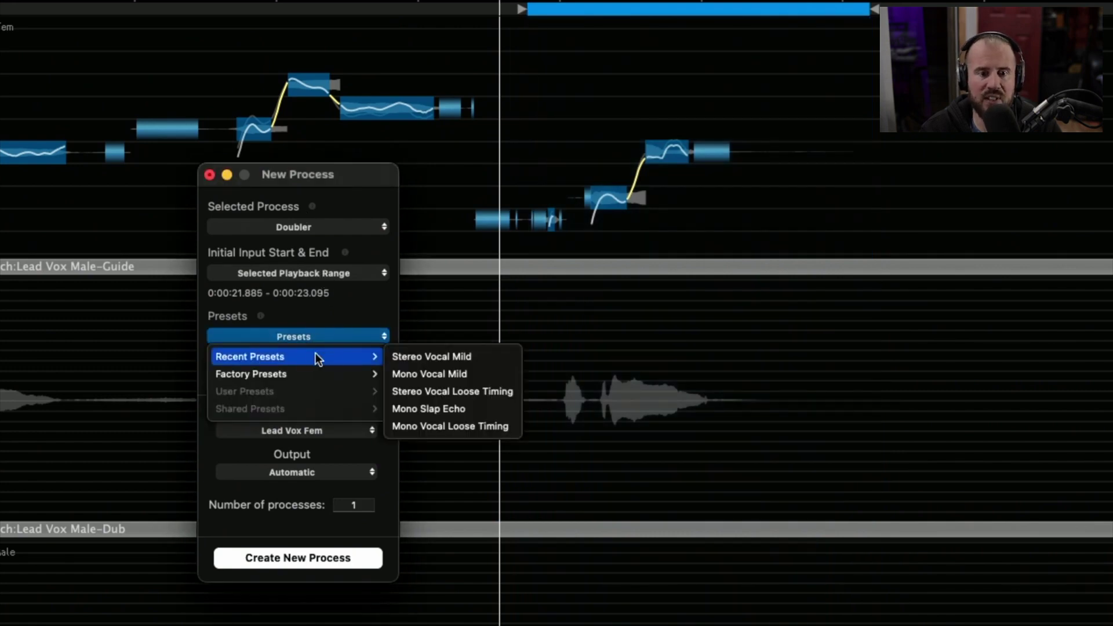
click(429, 358)
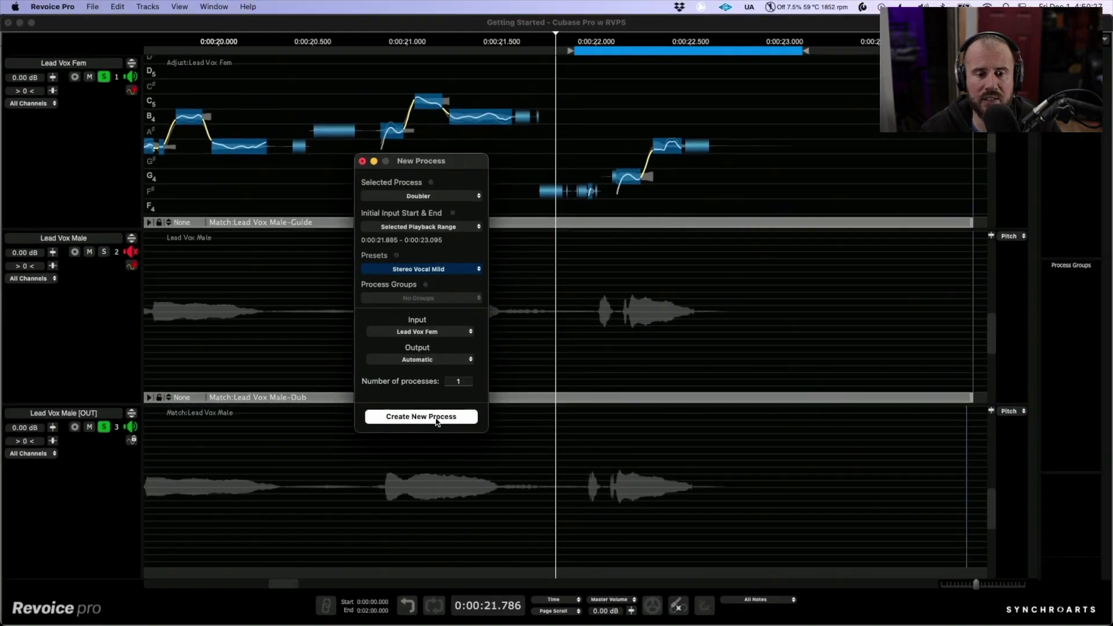
click(650, 560)
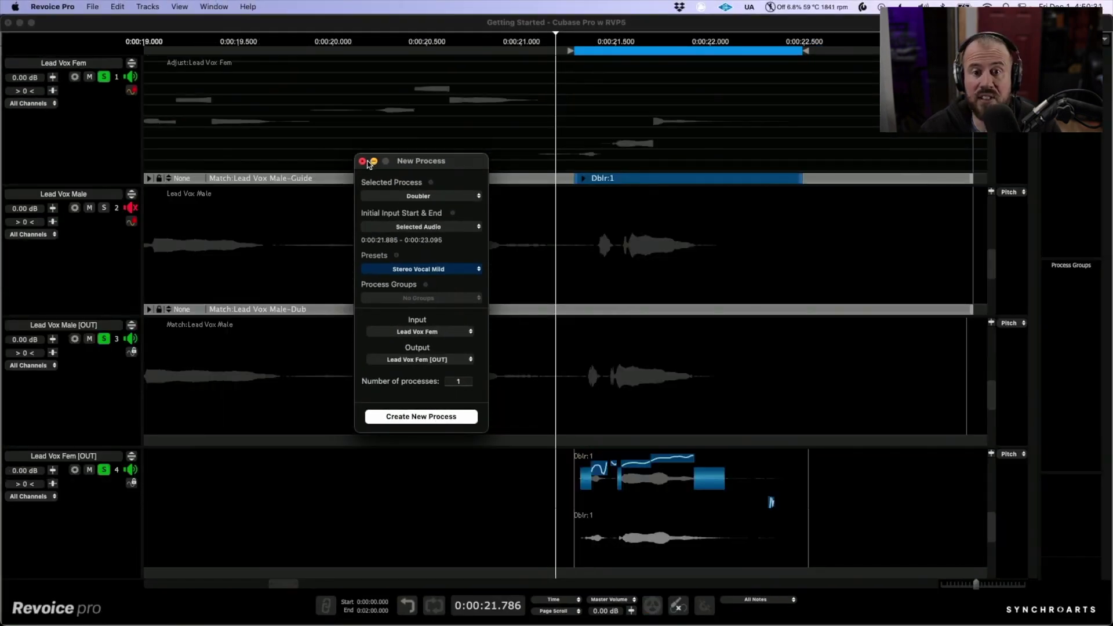
key(space)
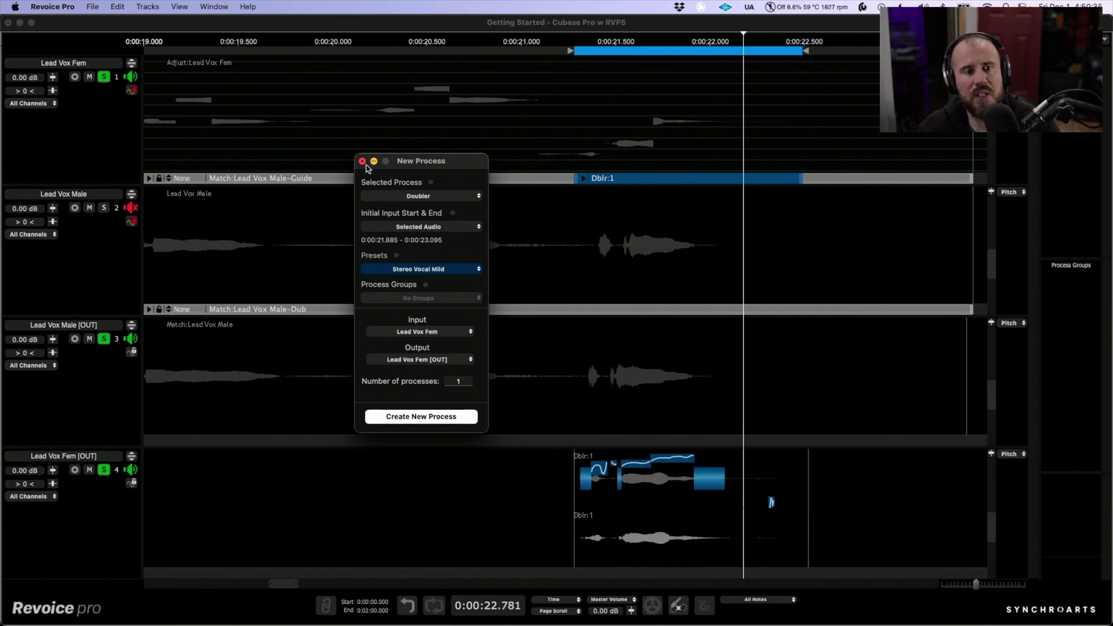
click(362, 161)
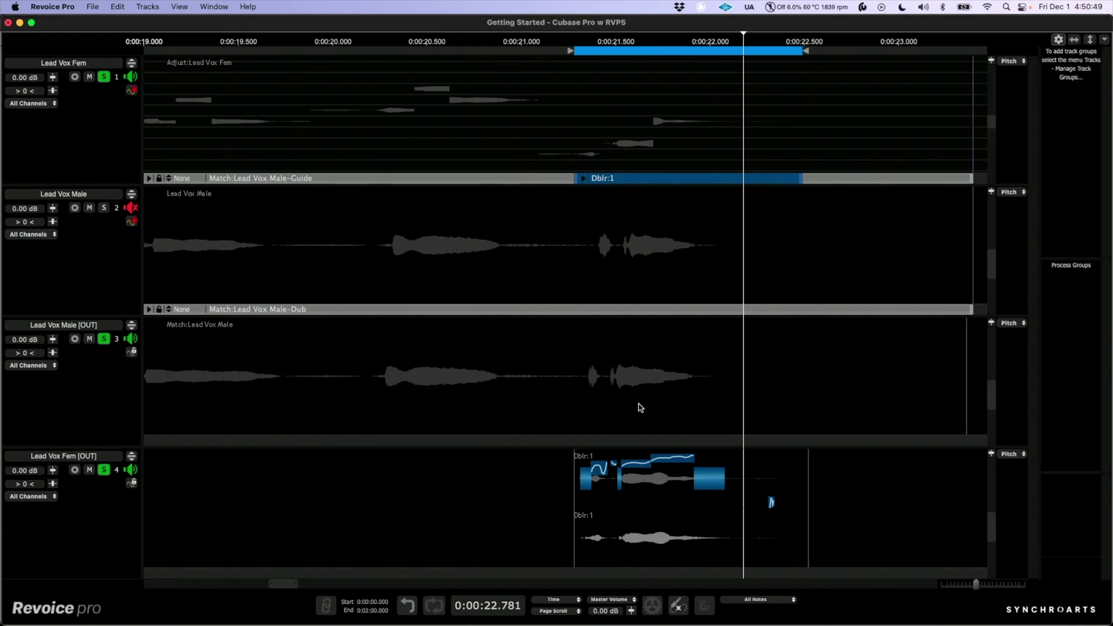
Bring the doubled audio from Lead Vox Fem [OUT] onto Cubase's Vocal Double track, copying the file to the project folder
key(super+minus)
key(super+minus)
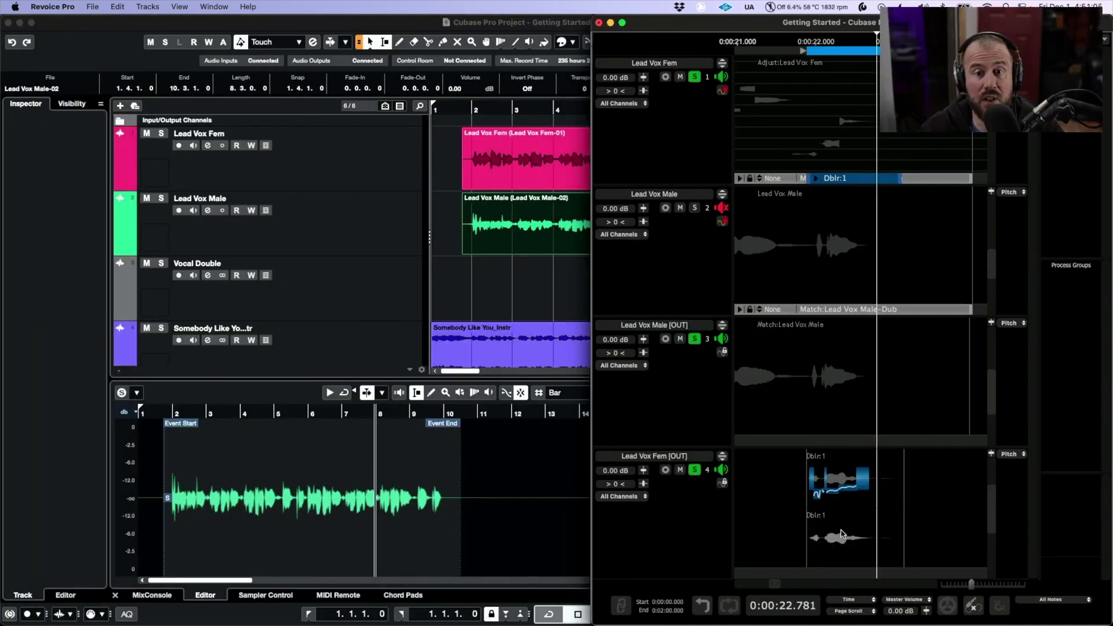
mouse_move(842, 536)
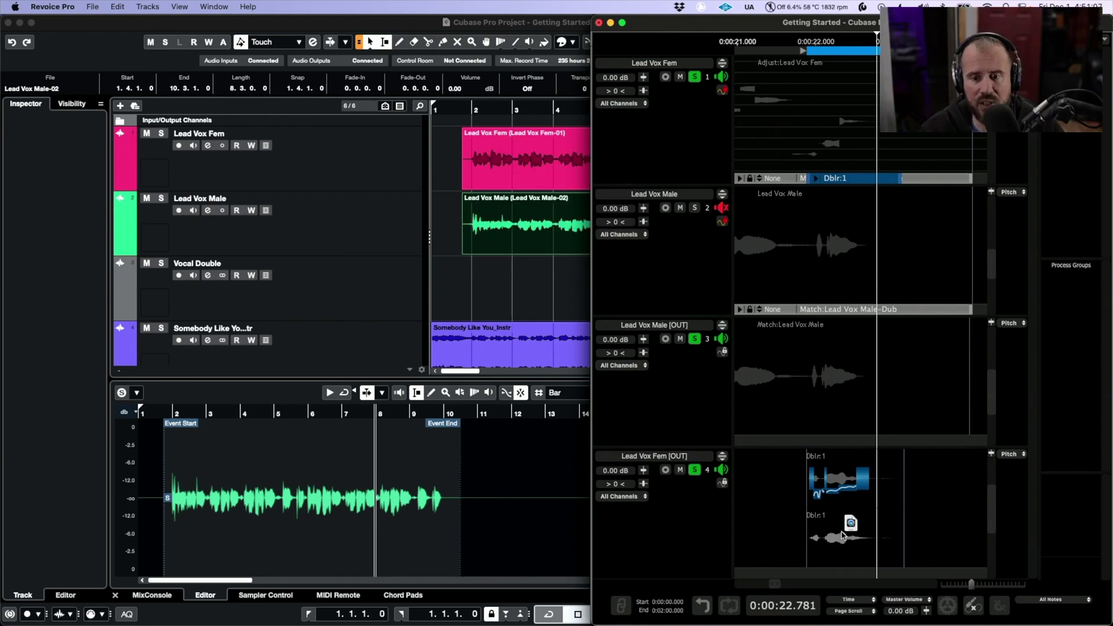
drag(842, 536, 524, 291)
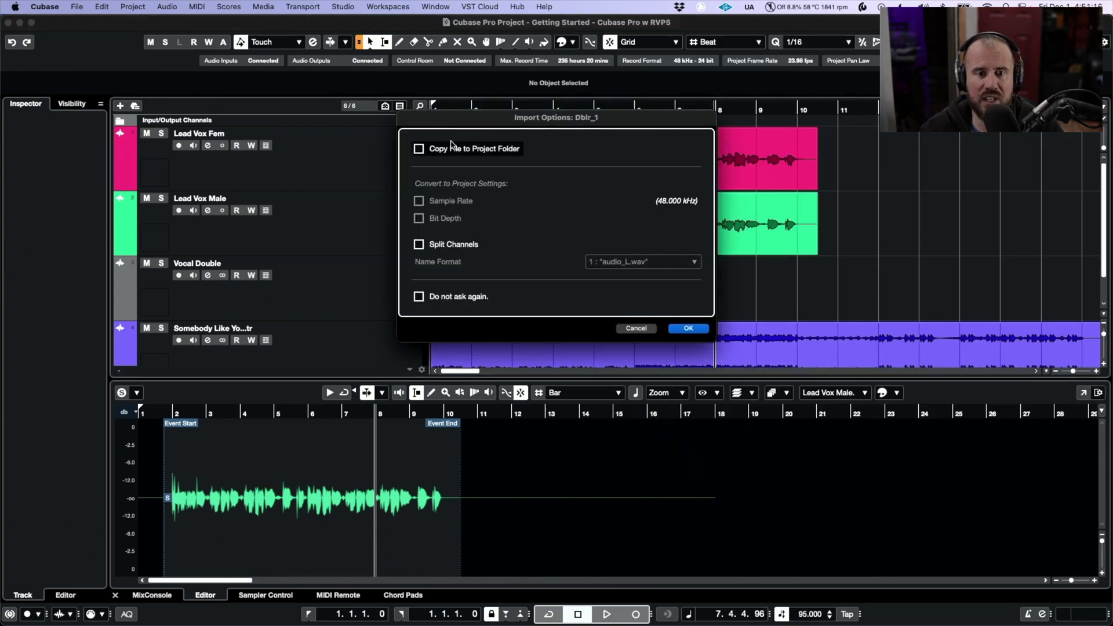
click(423, 152)
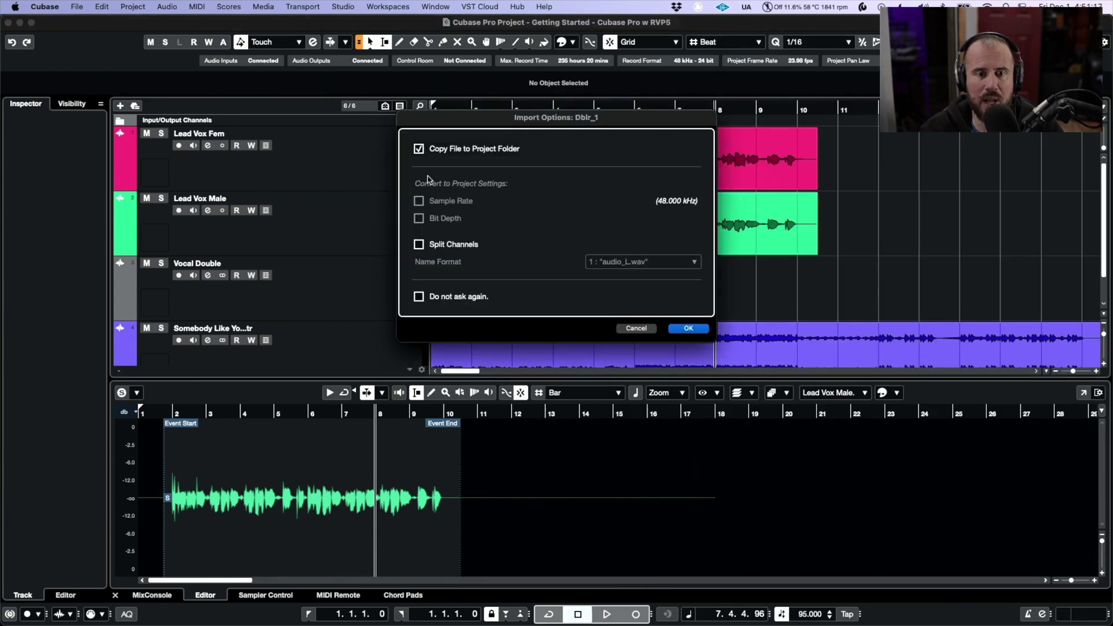
click(687, 328)
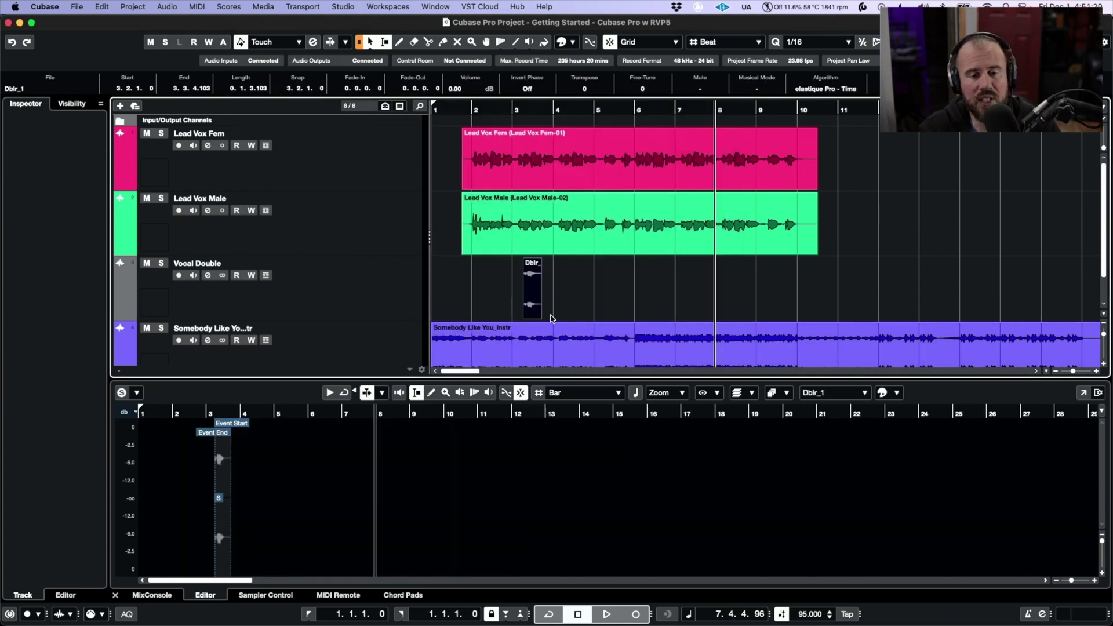
Move the imported Dblr_1 event on the Vocal Double track to its origin time
drag(582, 310, 502, 307)
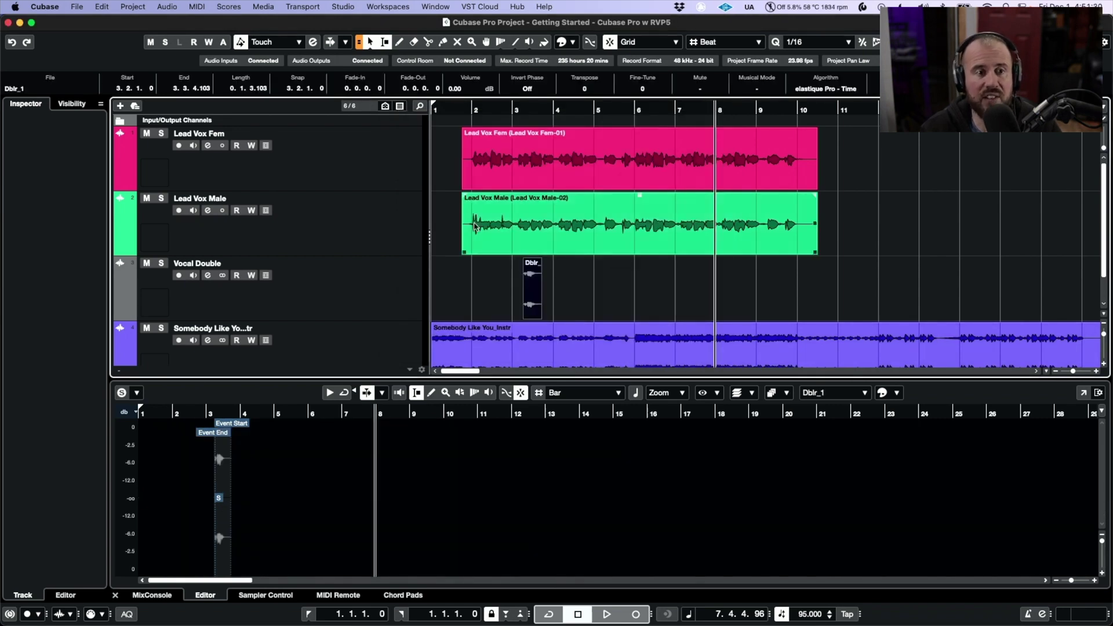
click(103, 10)
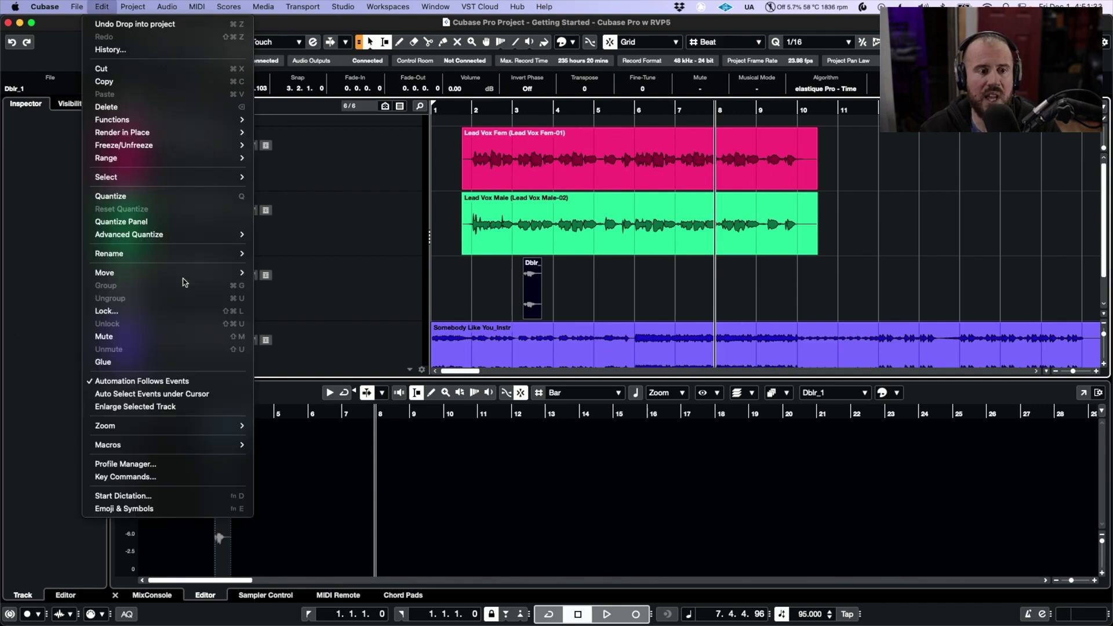
mouse_move(199, 272)
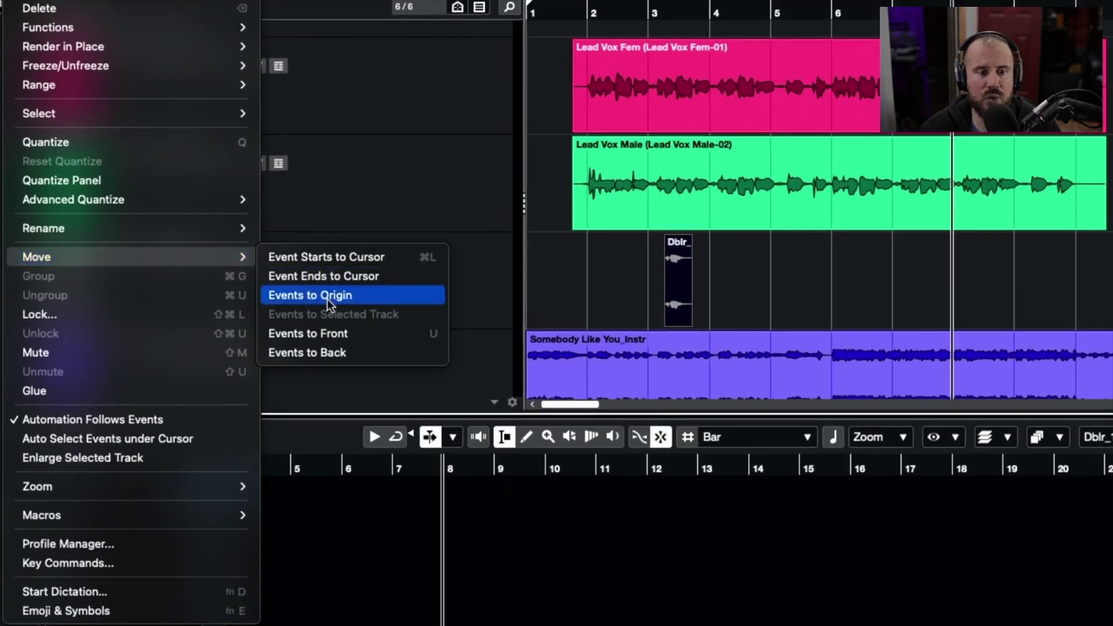
click(334, 297)
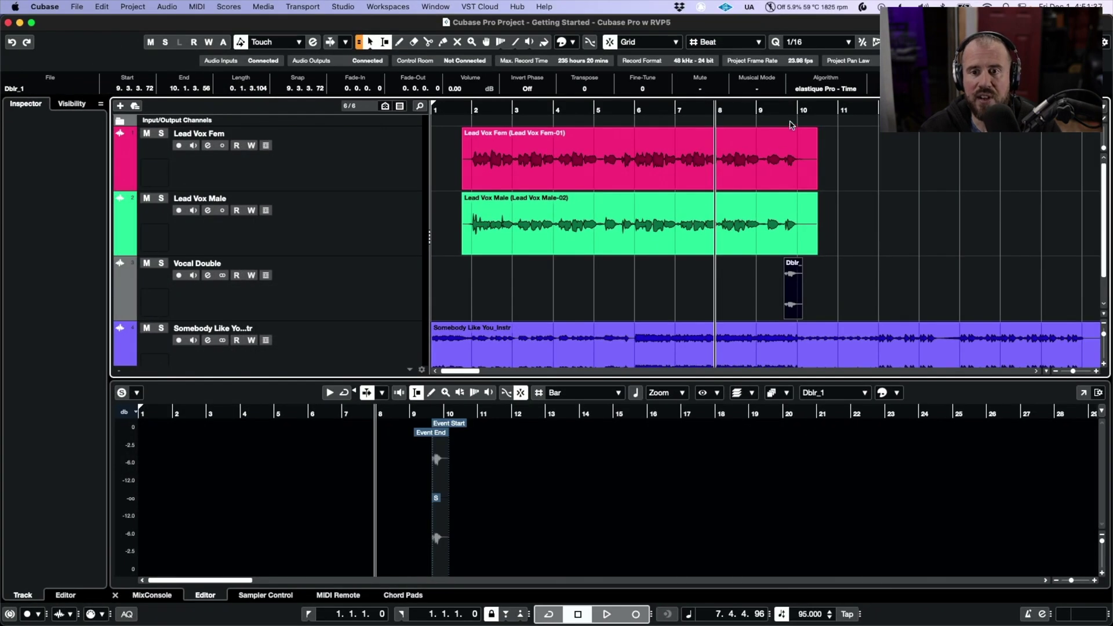
Play back the soloed Lead Vox Fem, Lead Vox Male and Vocal Double tracks from about bar 9
click(784, 109)
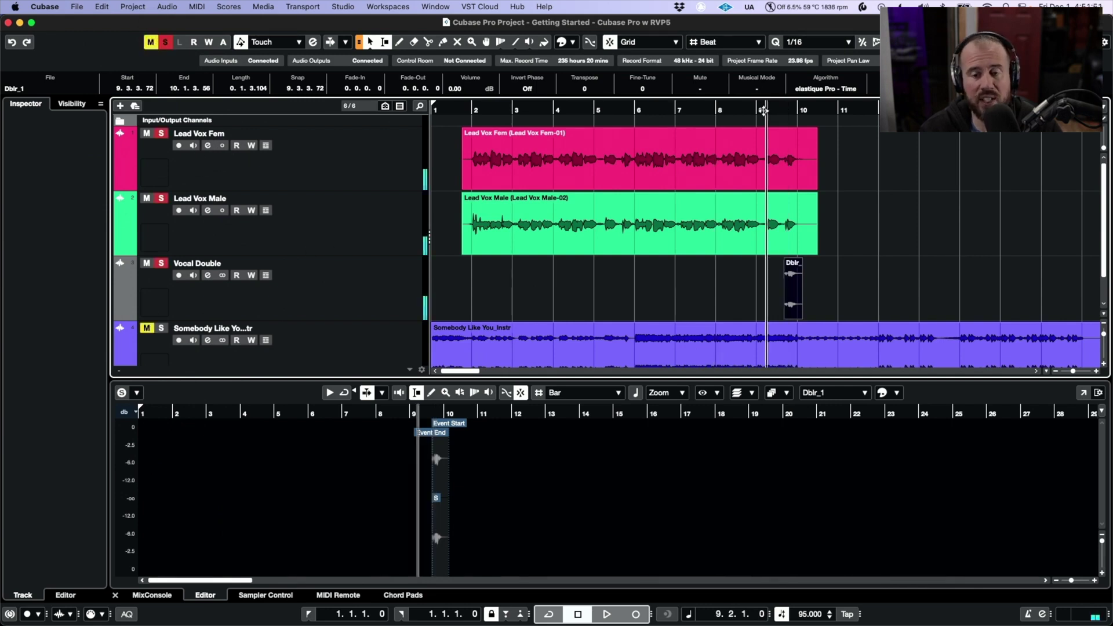
key(space)
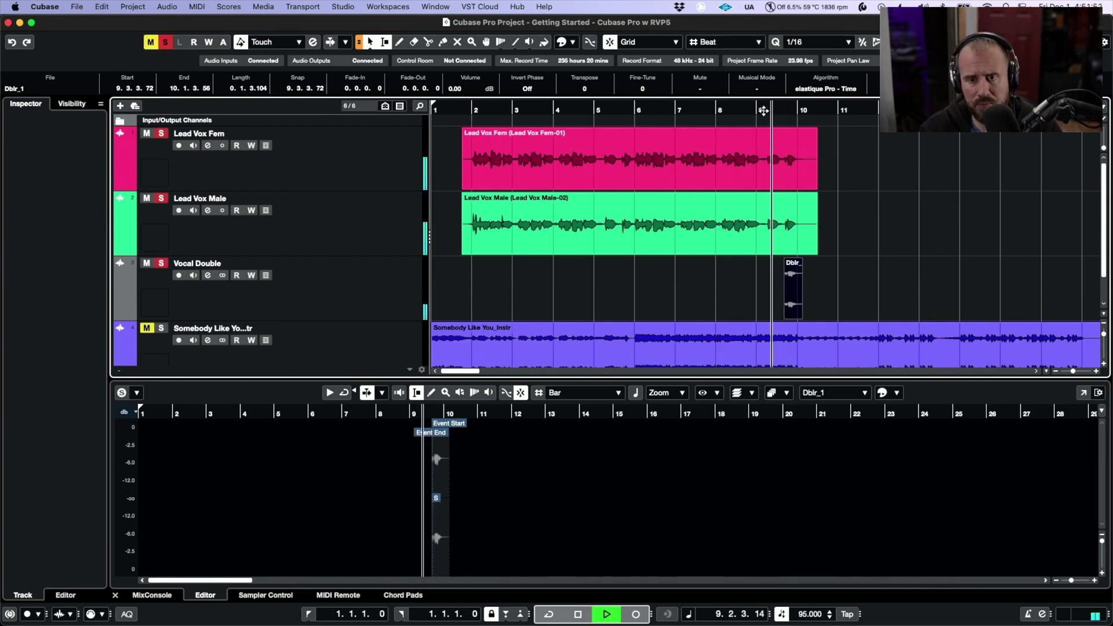